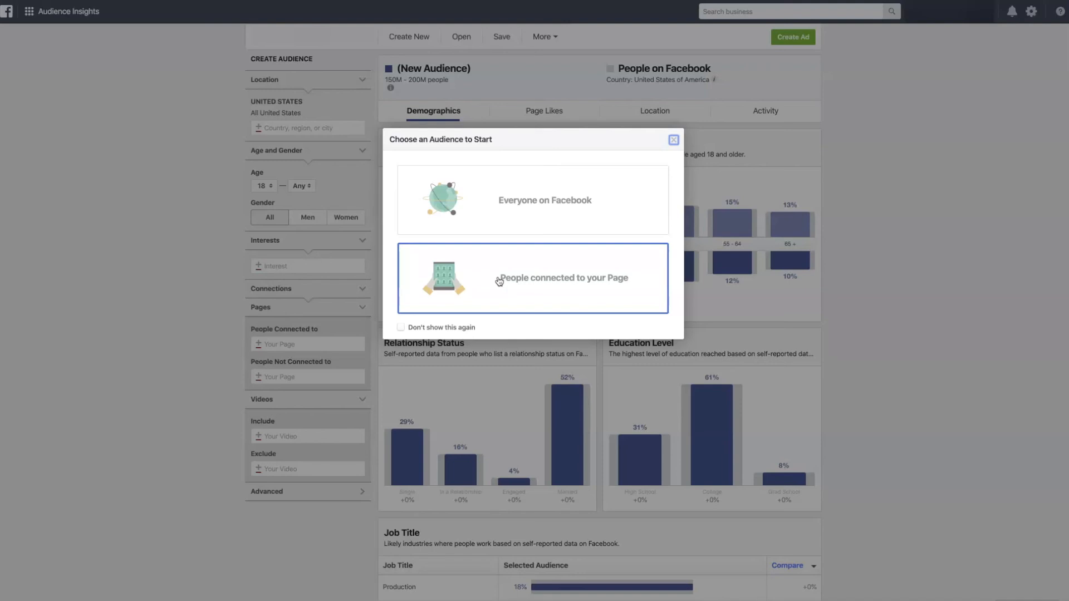
- Start the new audience from everyone on Facebook and dismiss the location hint
click(517, 215)
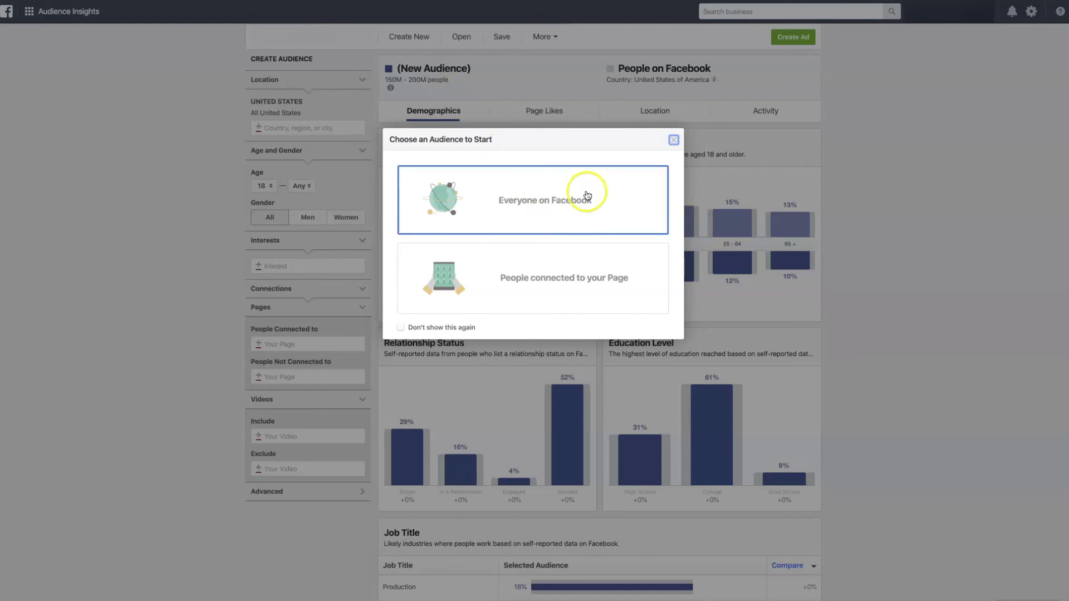
click(641, 190)
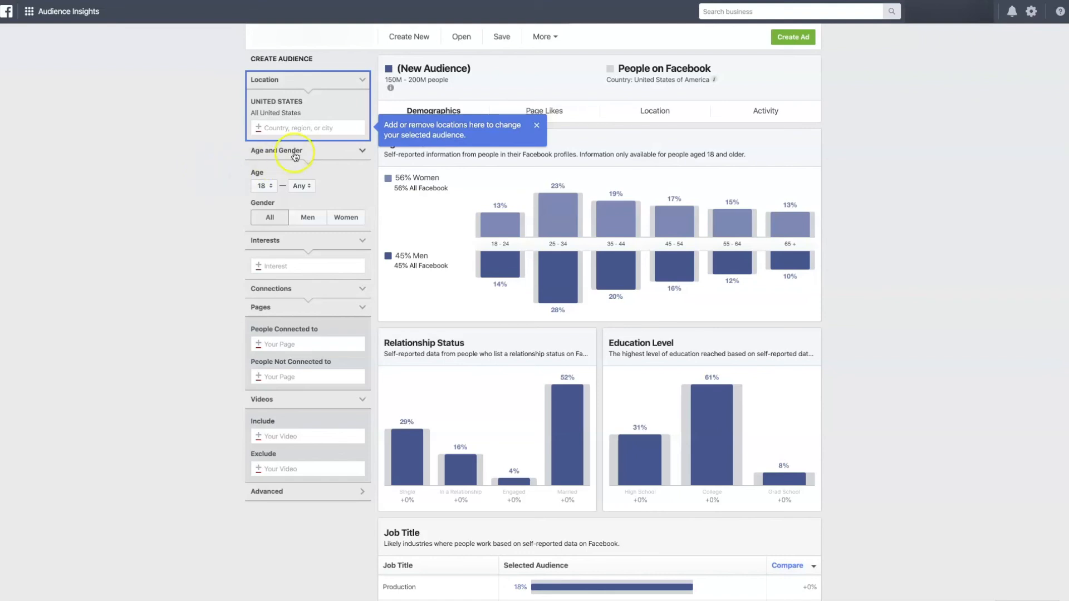
click(310, 129)
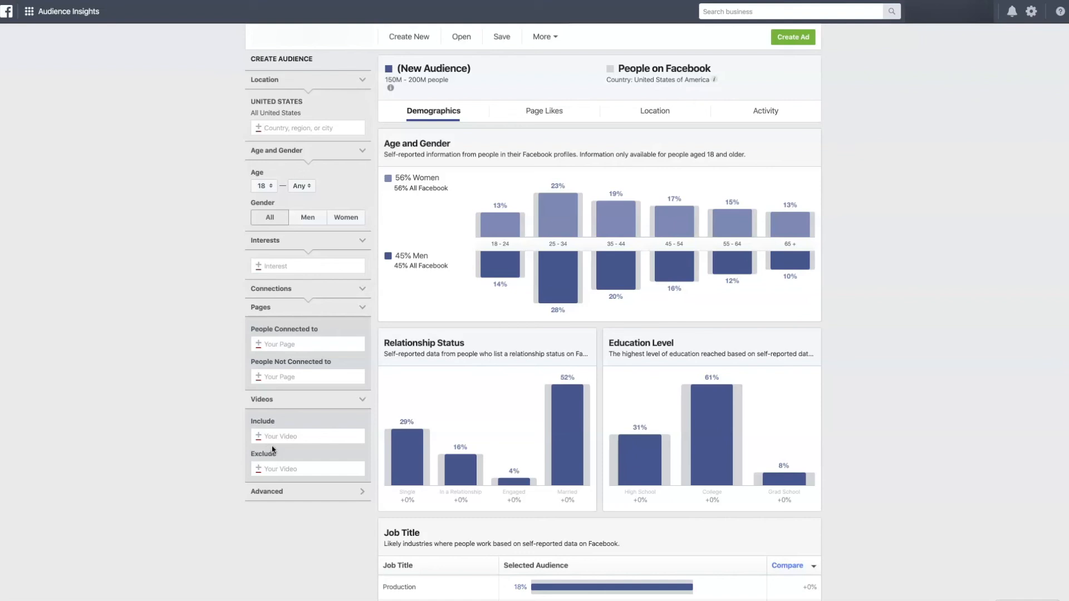
click(276, 437)
click(268, 266)
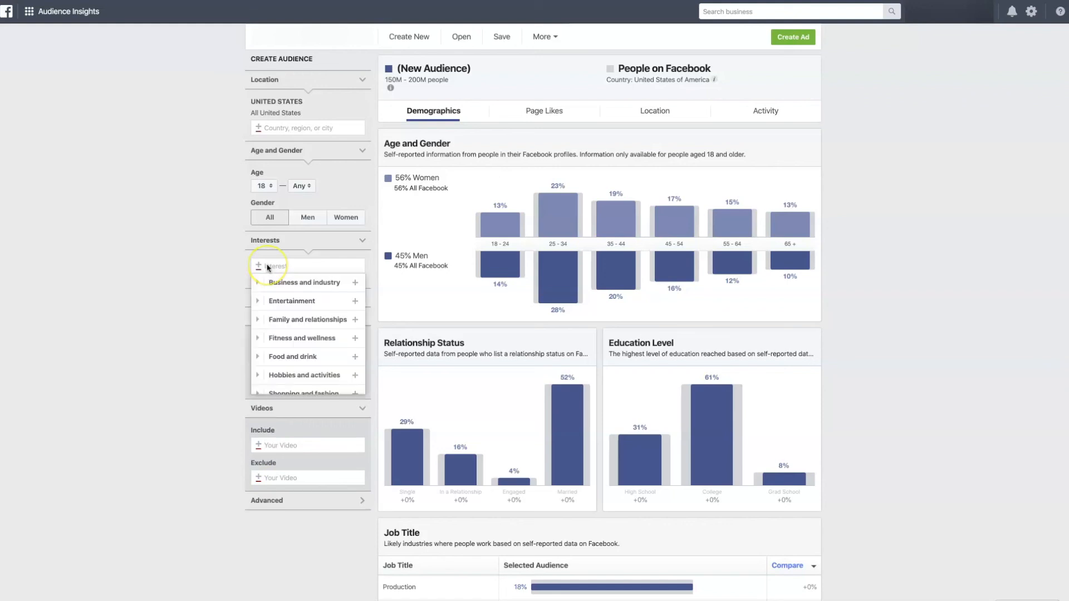
click(237, 272)
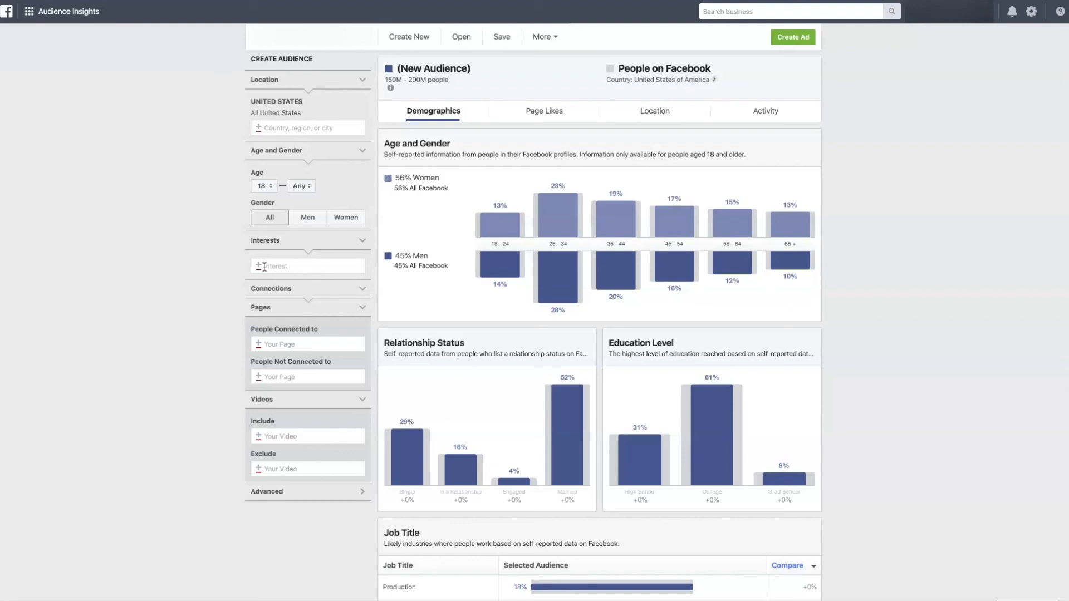
- Search the audience interests for "cabin" and add Log cabin as an interest
click(264, 267)
text(cabin)
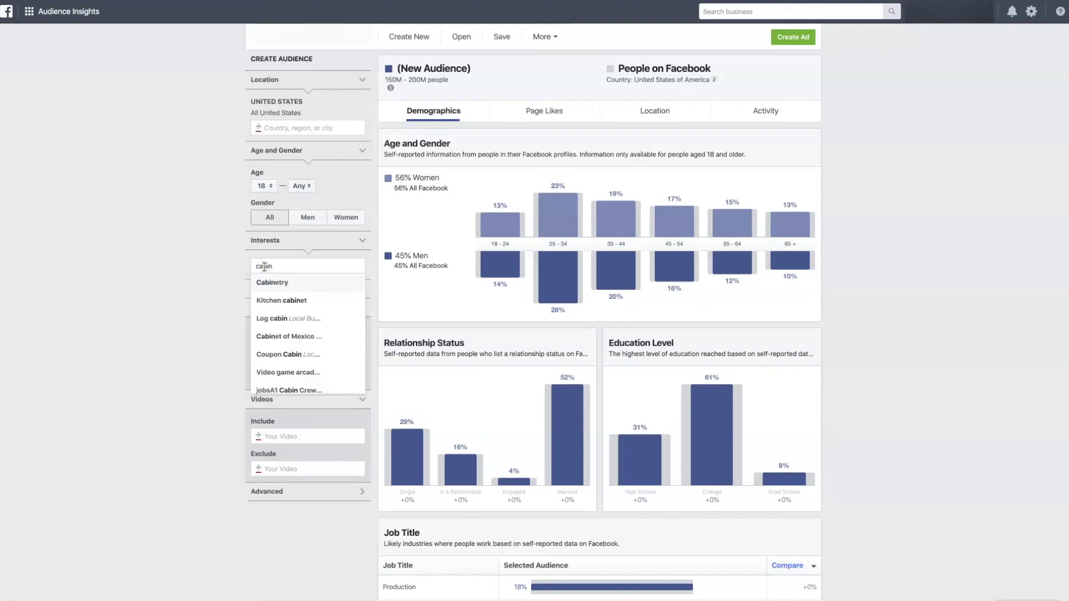
scroll(304, 304, down, 1)
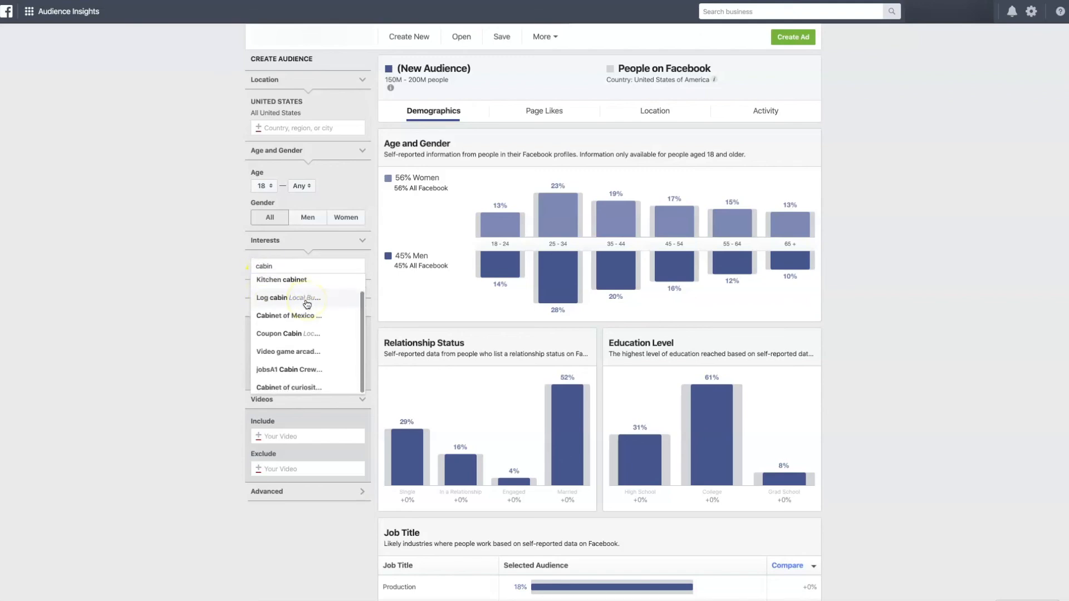
click(301, 303)
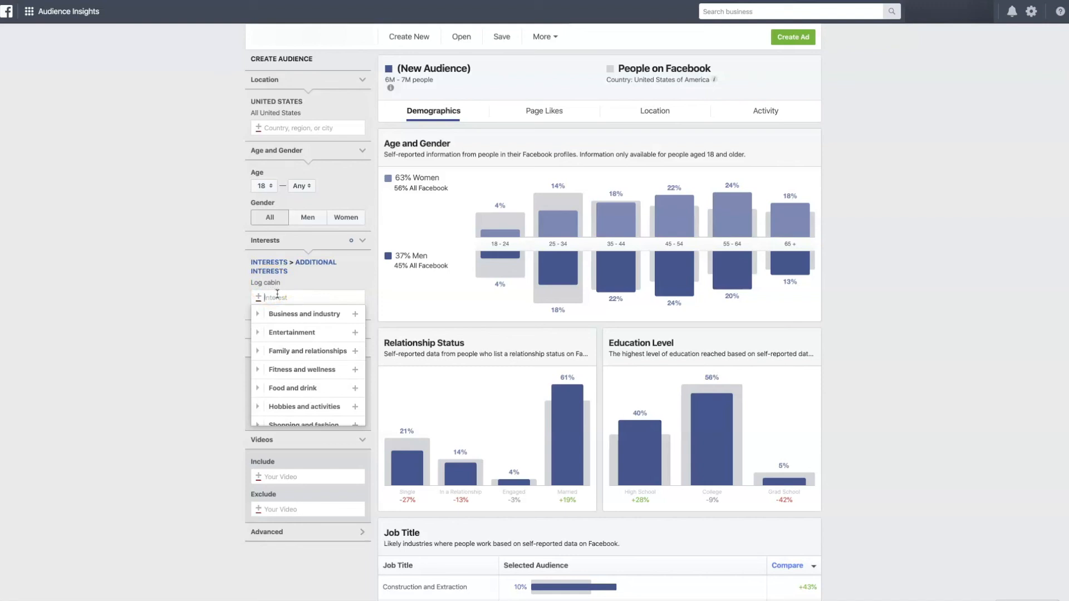
- Add Camping and Hiking trails to the audience's interests
text(camping)
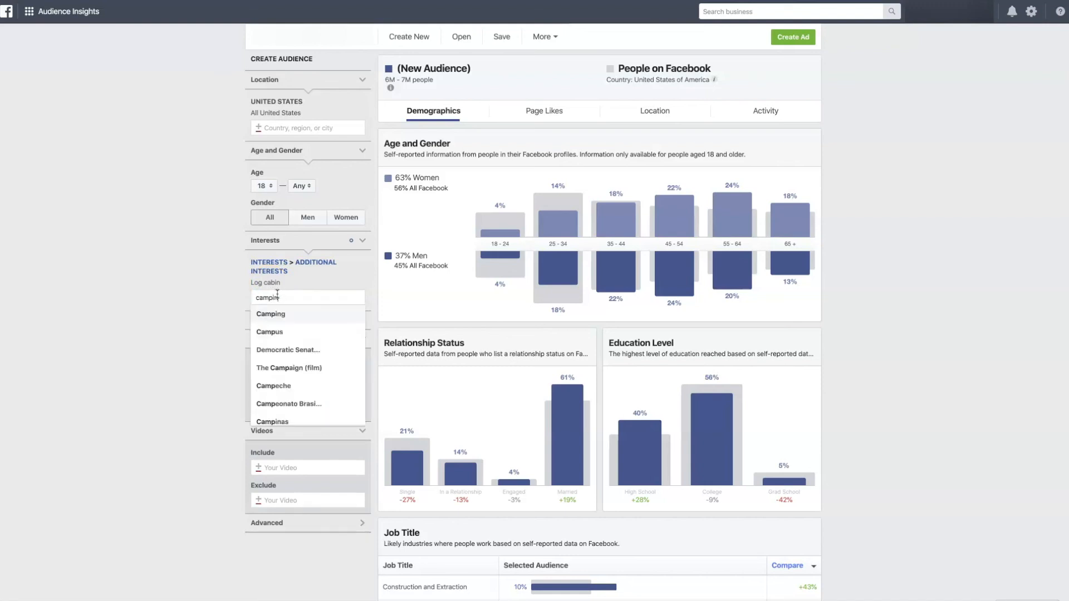
click(273, 313)
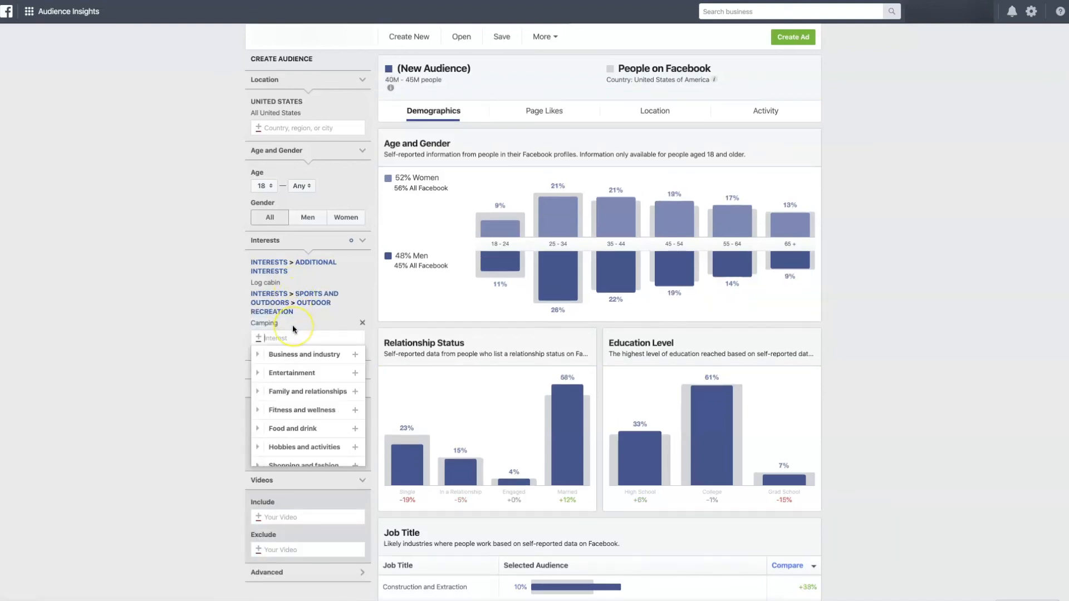
text(hiking)
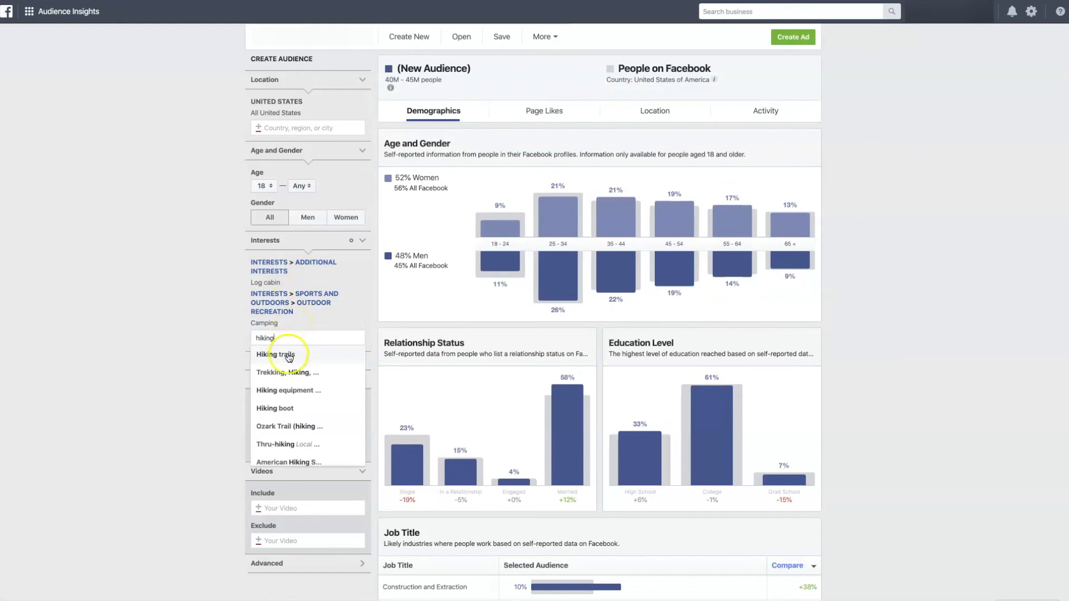
click(286, 354)
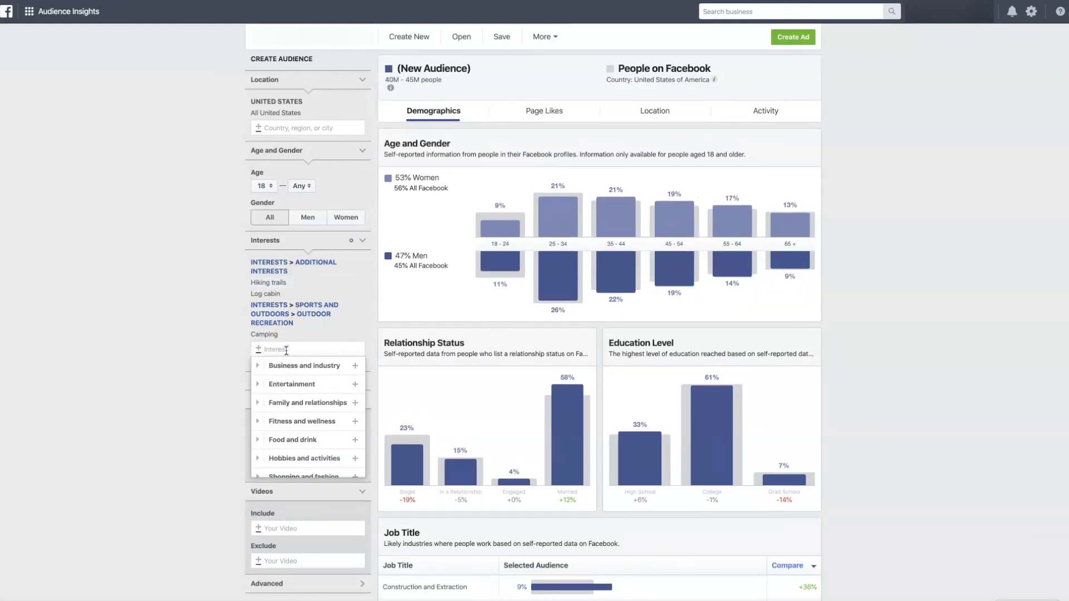
- Add Nature and Nature photography to the audience's interests
text(nature)
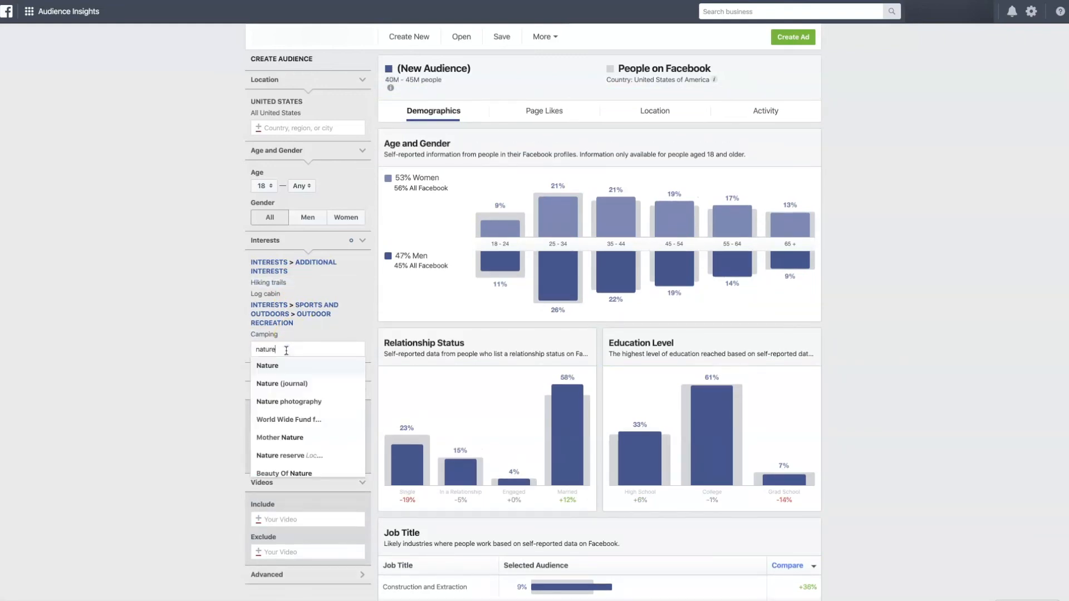
click(288, 363)
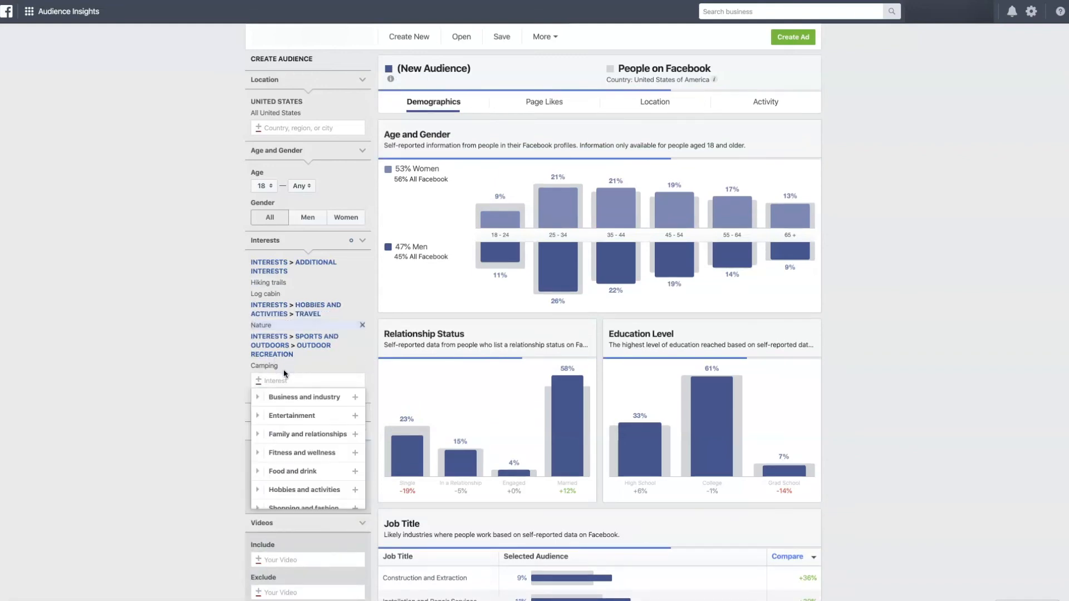
text(nature)
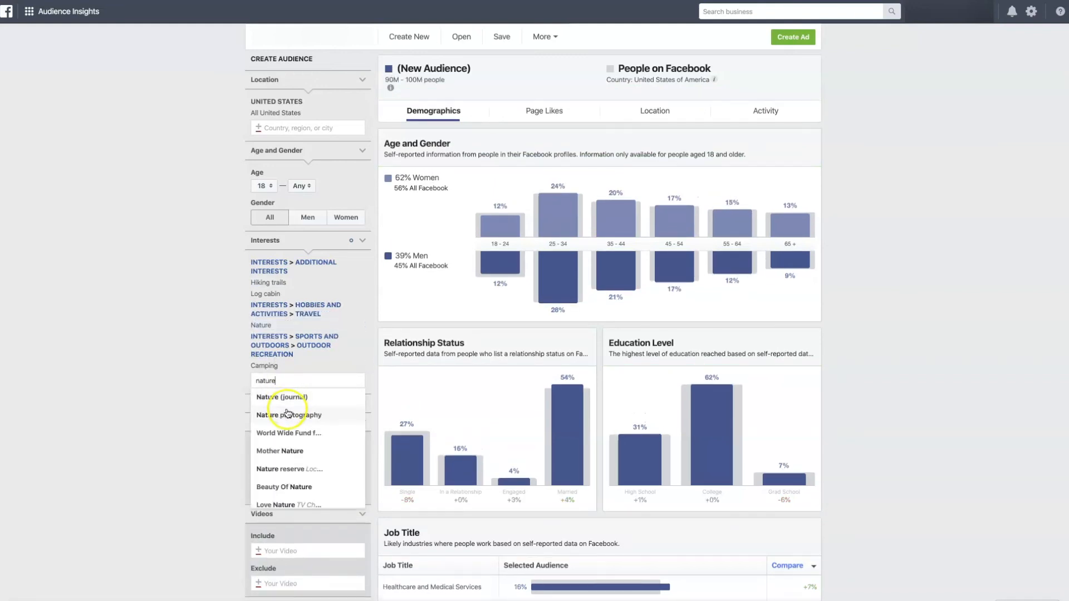
click(285, 411)
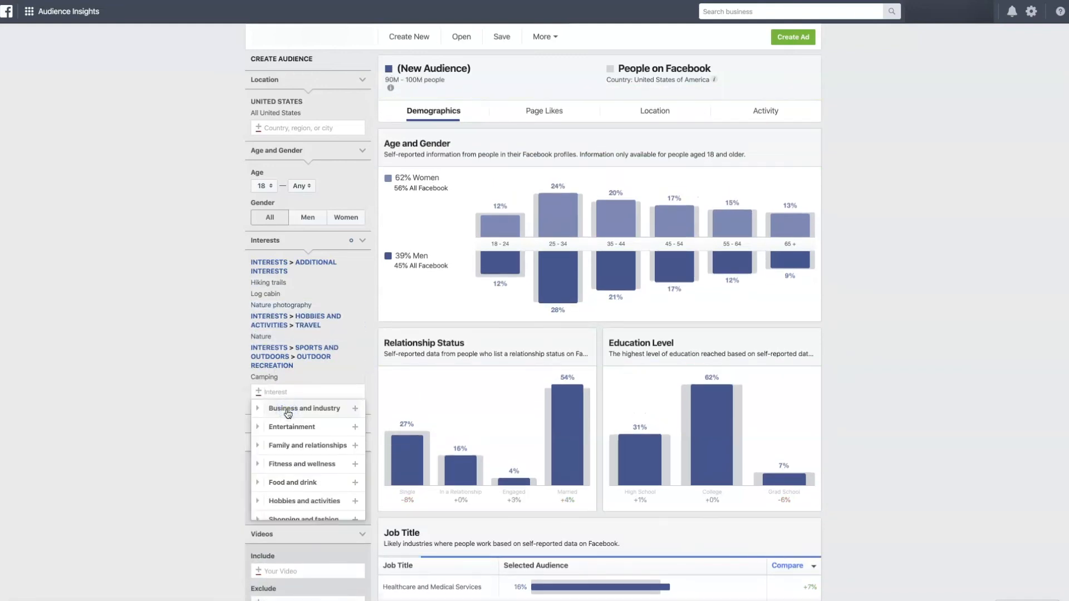
- Add Waterskiing, Fishing and Recreational fishing to the audience's interests
text(water ski)
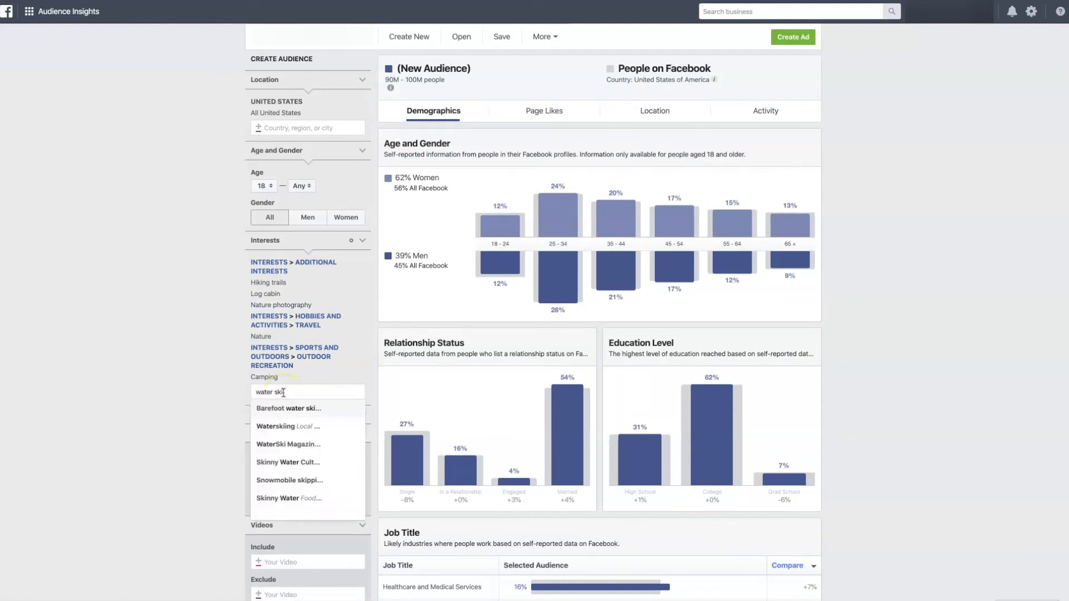
click(279, 426)
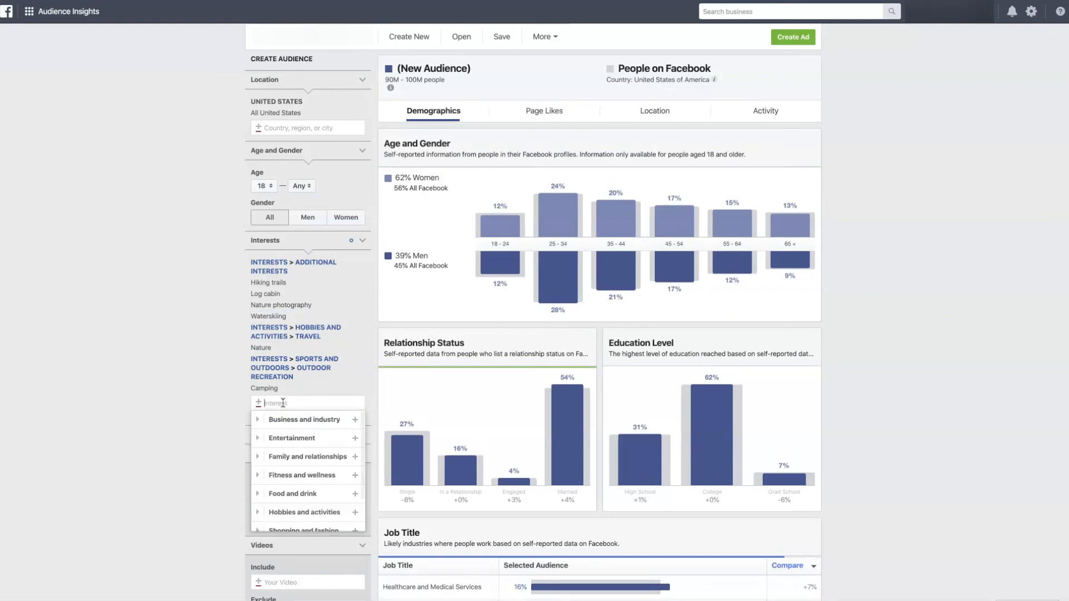
text(fishing)
click(287, 420)
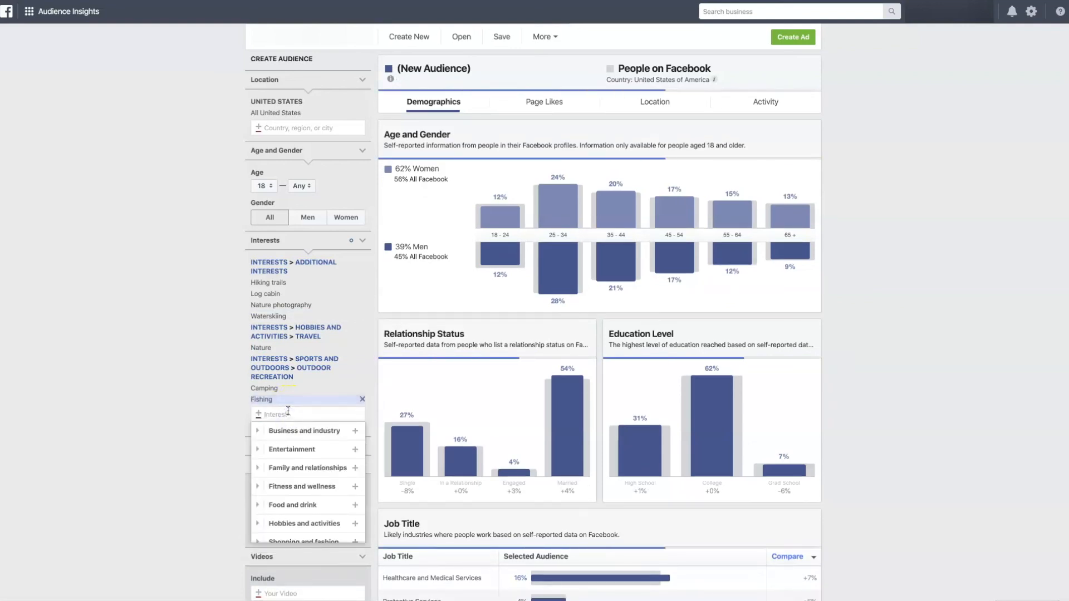
text(fishi)
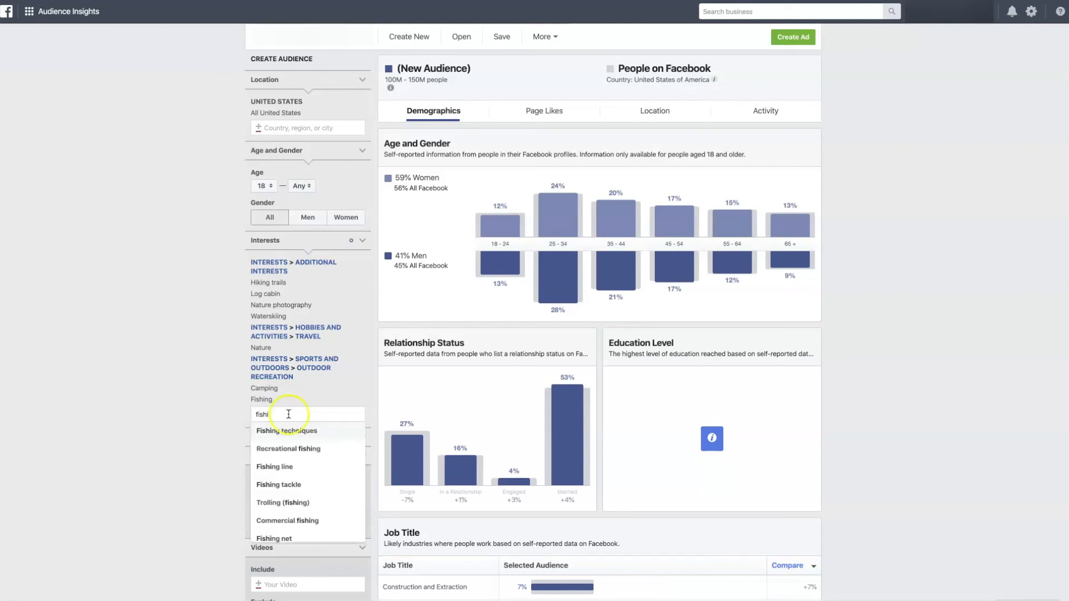
click(285, 449)
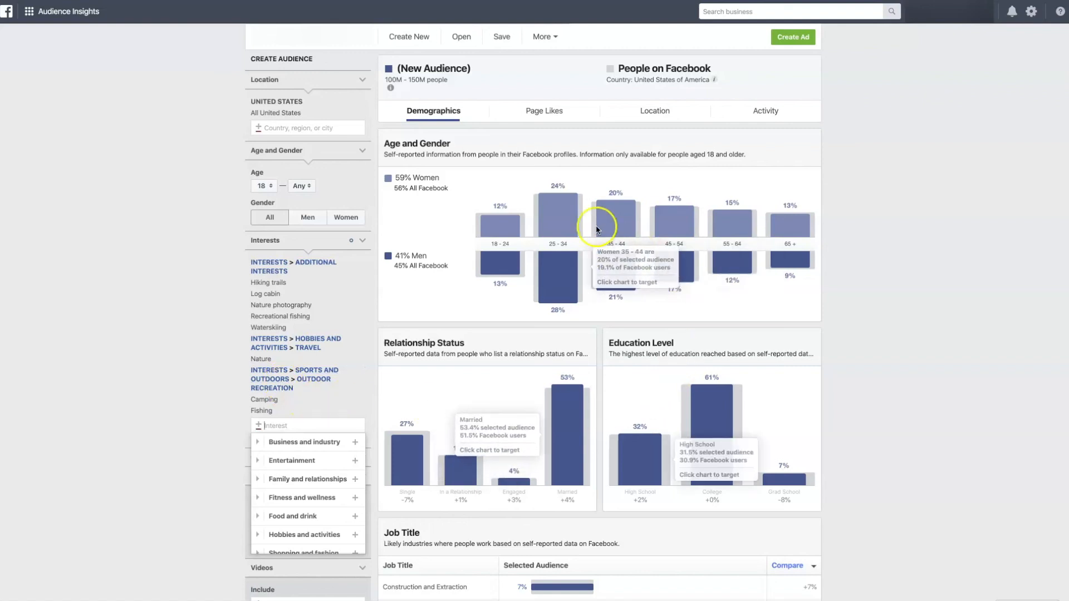
- Glance at the audience's page likes and examine its demographics, including relationship status, education level and job titles
click(544, 110)
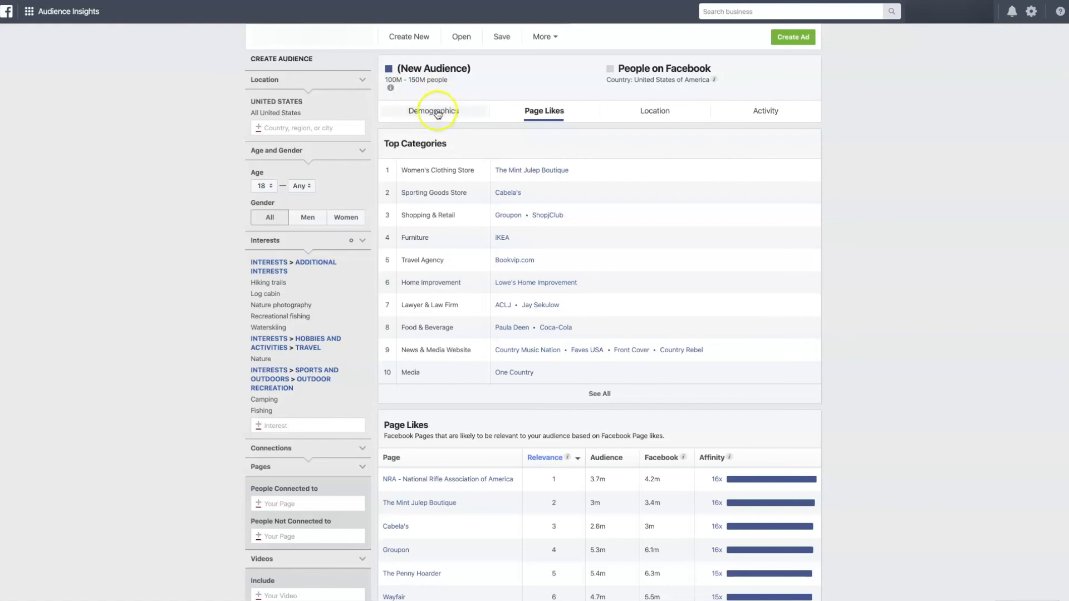
click(456, 113)
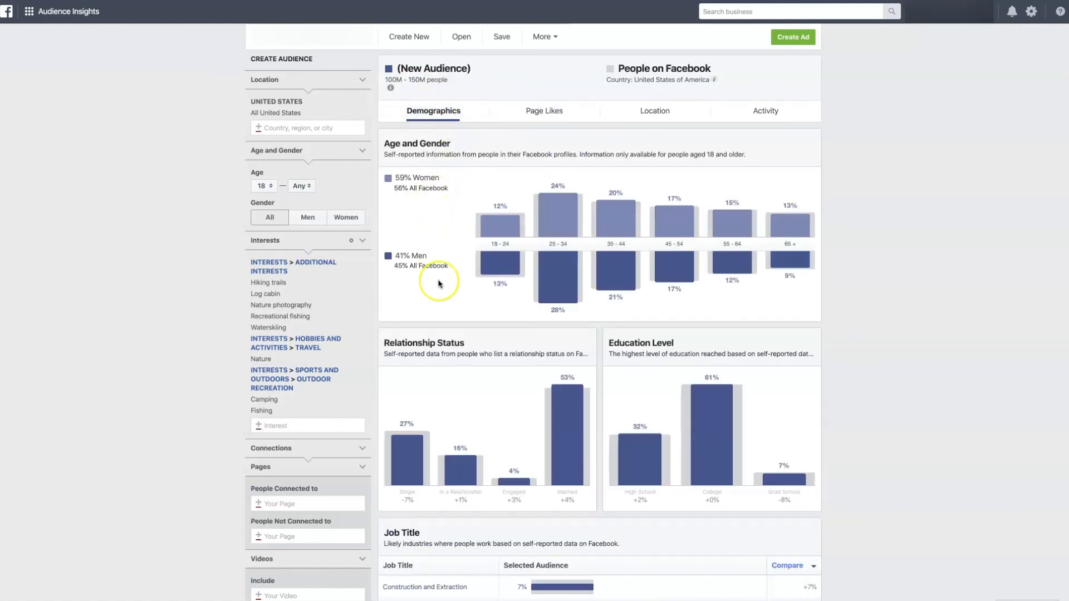
scroll(439, 281, down, 2)
scroll(439, 284, down, 3)
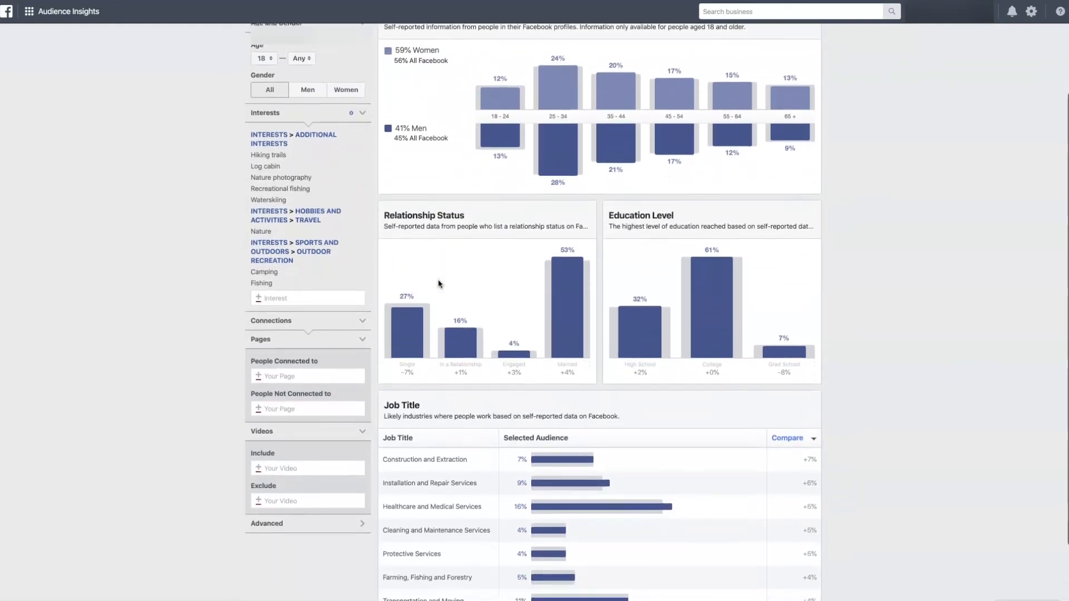
scroll(440, 284, up, 5)
- Examine the audience's top page categories and the relevance and affinity of the pages it likes
click(539, 114)
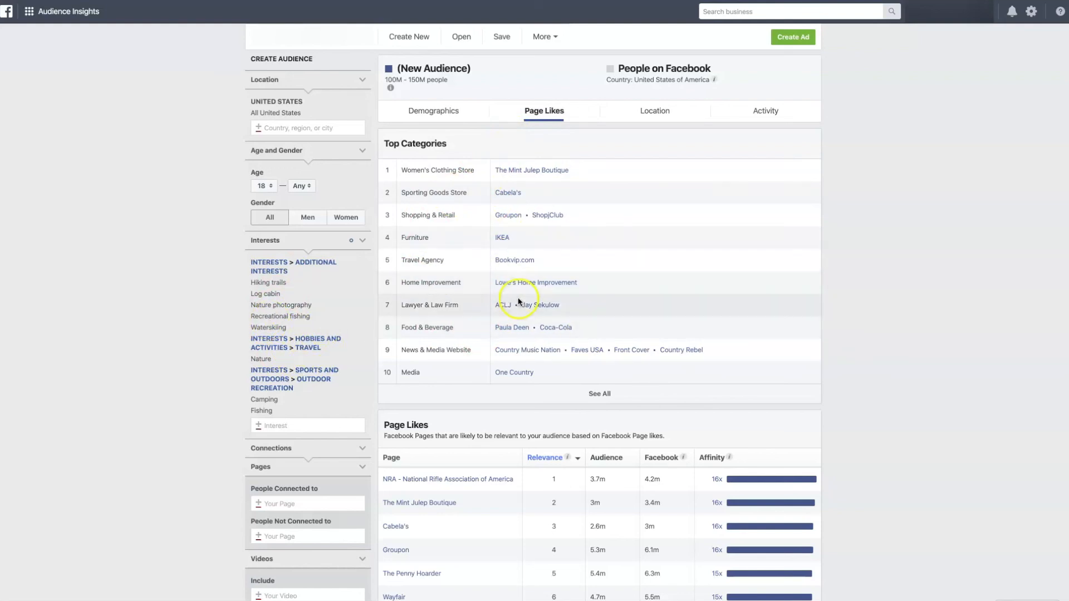
scroll(533, 301, down, 2)
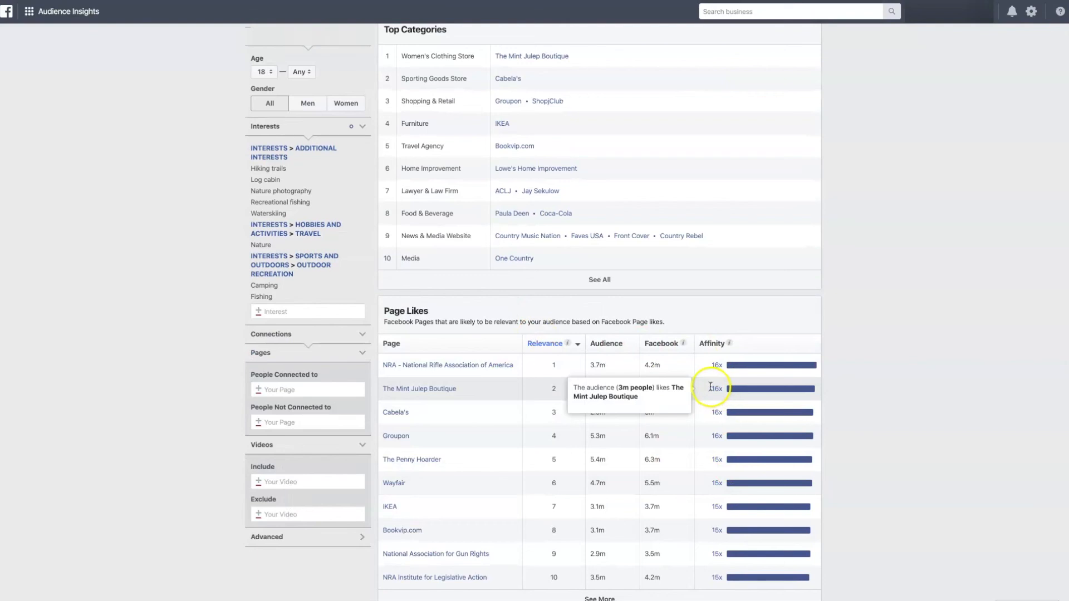
scroll(713, 389, up, 1)
scroll(710, 387, up, 1)
- Examine the audience's locations and its activity and device usage, and return to its page likes
click(647, 68)
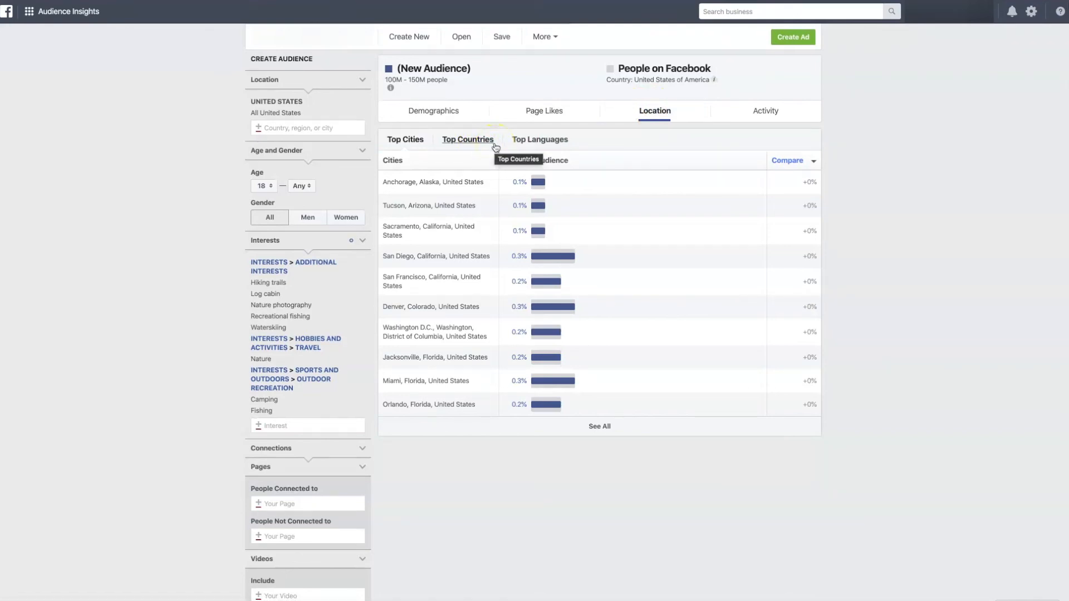
click(763, 111)
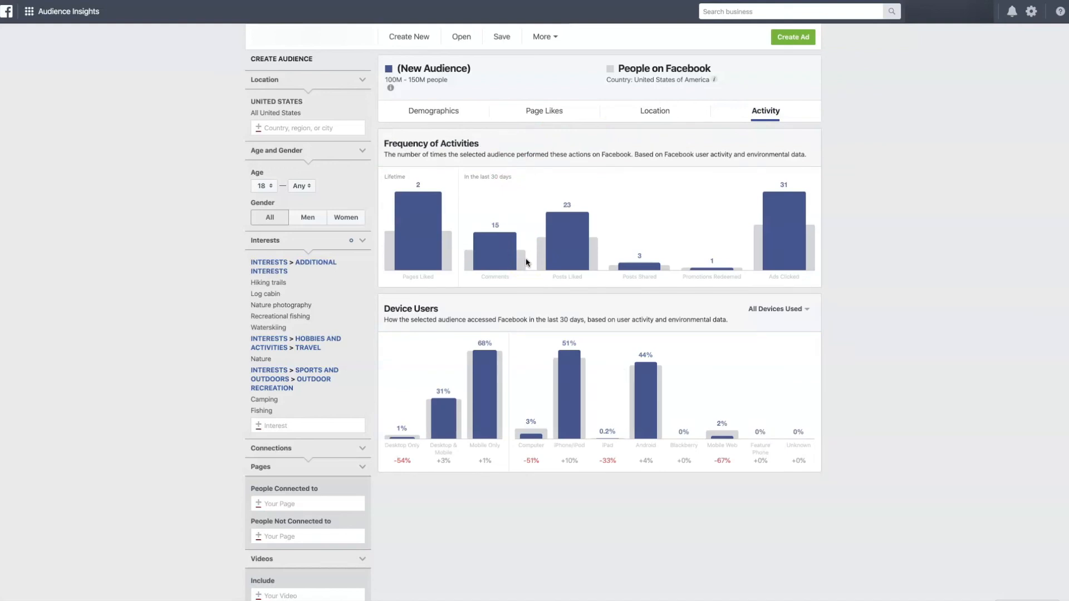
mouse_move(559, 194)
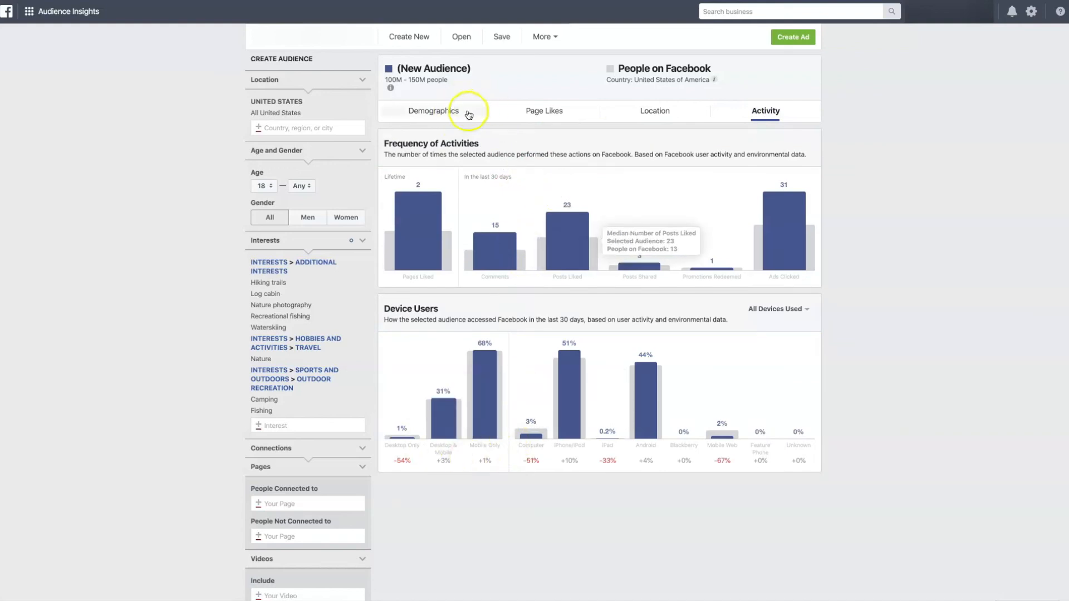
click(534, 116)
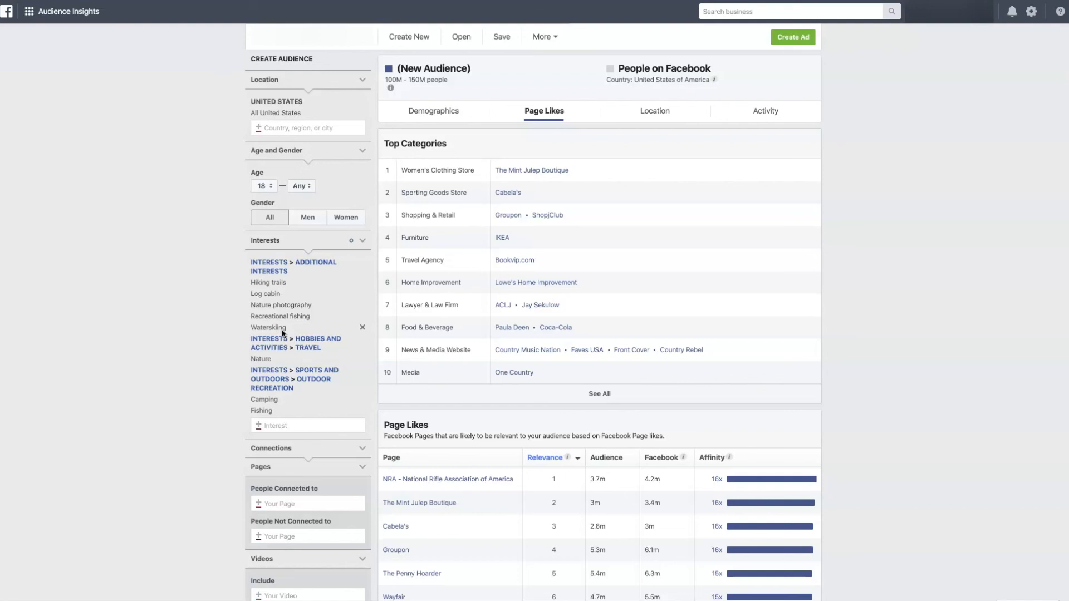
- Expand the advanced audience filters and examine the child age ranges offered under Parents
click(280, 501)
scroll(280, 501, down, 2)
click(284, 539)
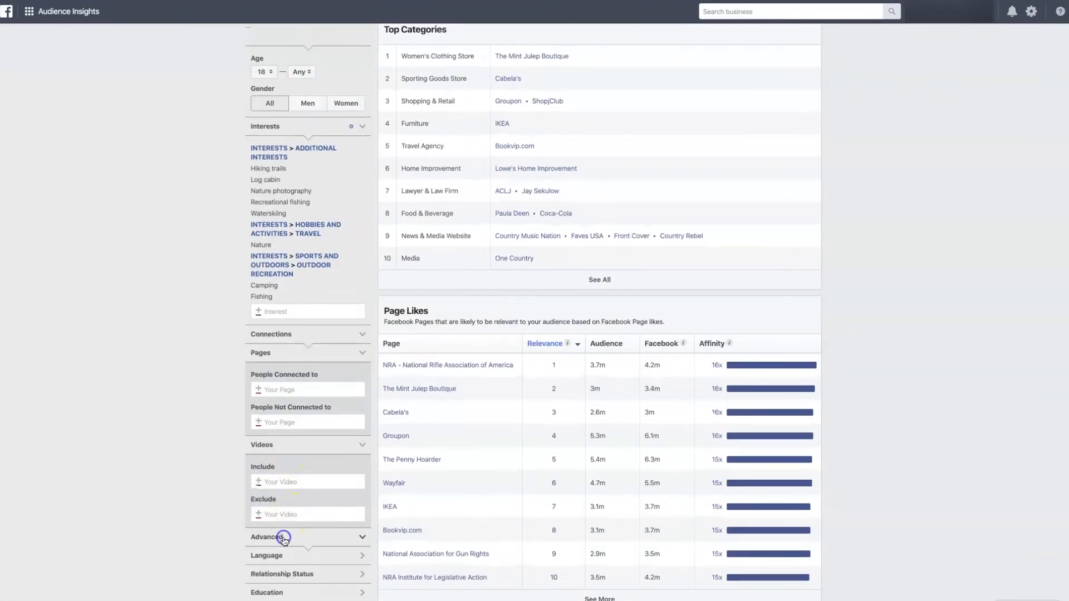
scroll(292, 519, down, 2)
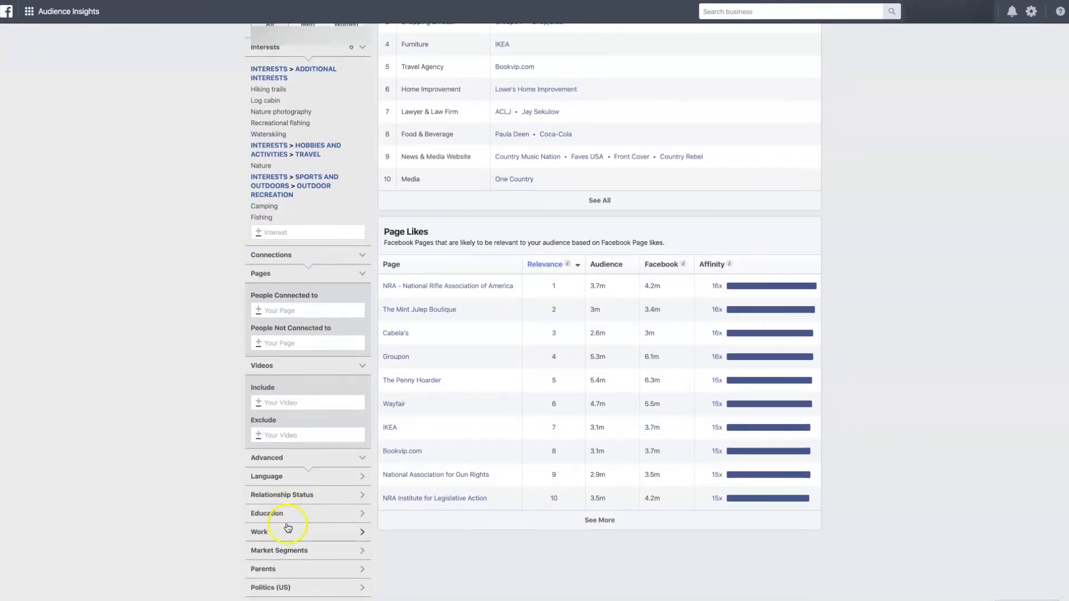
click(285, 571)
scroll(295, 563, down, 2)
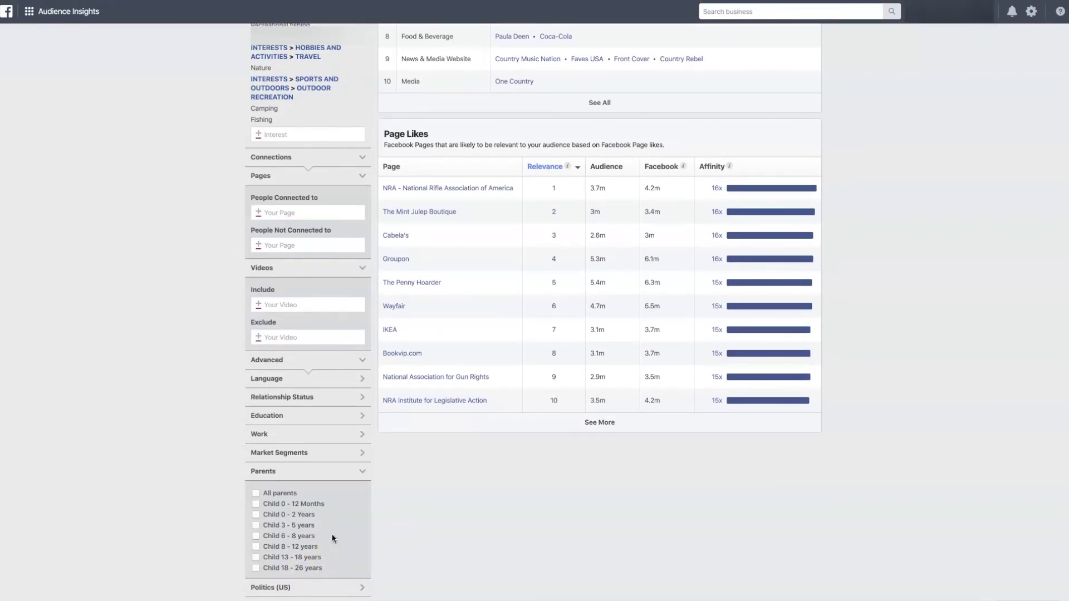
scroll(334, 539, up, 5)
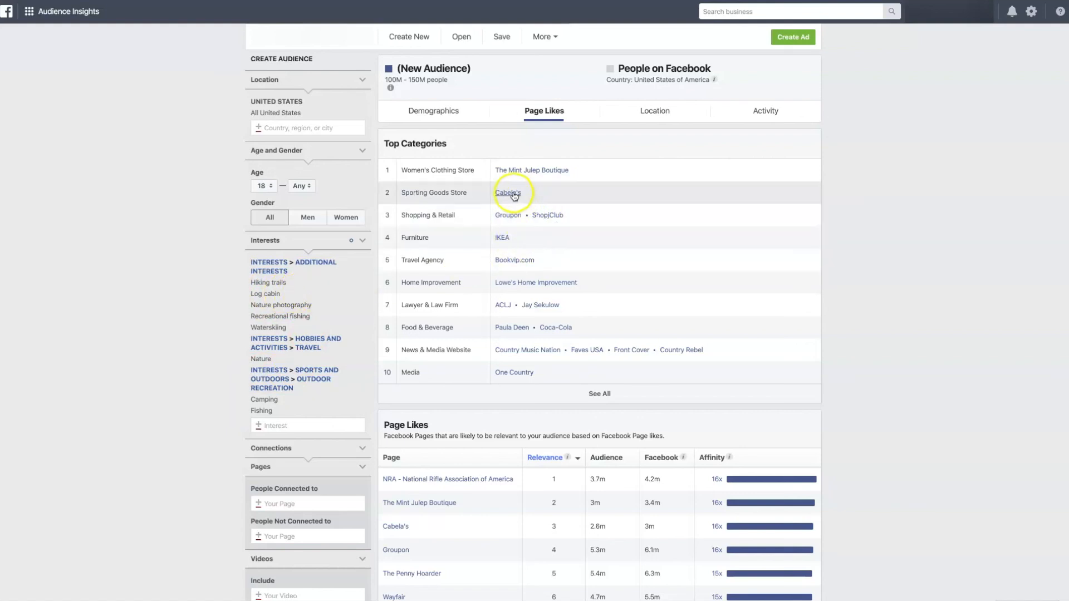
- Add Cabela's to the audience's interests
click(316, 427)
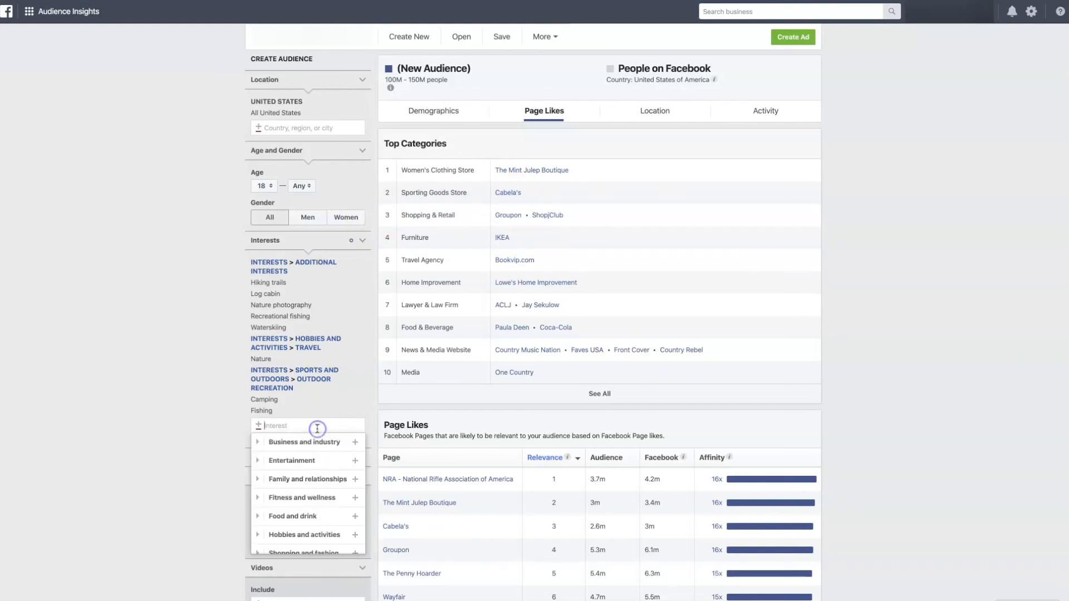
text(cabe)
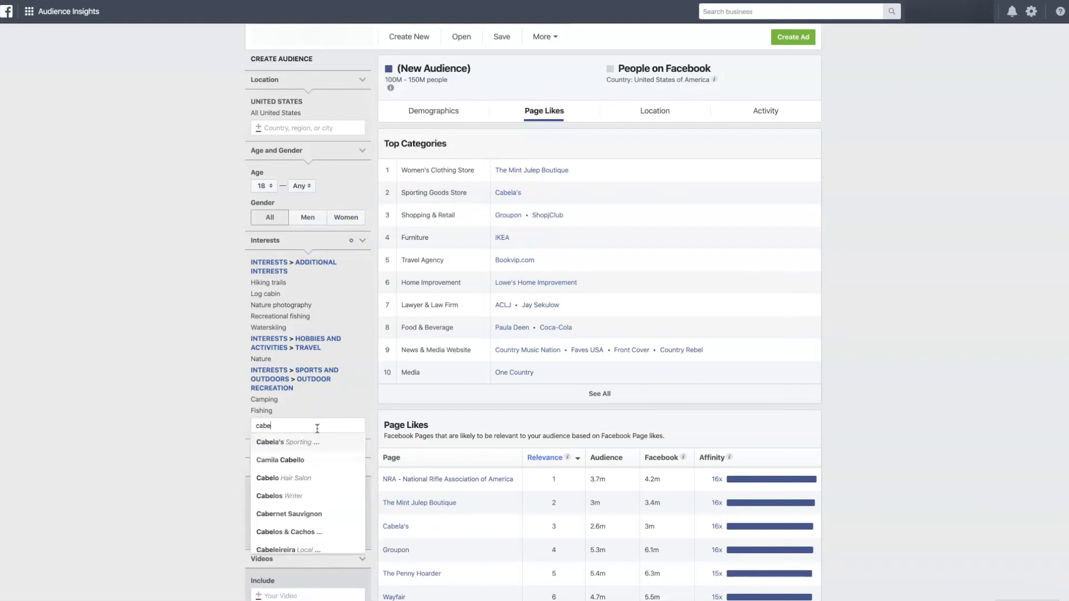
click(310, 442)
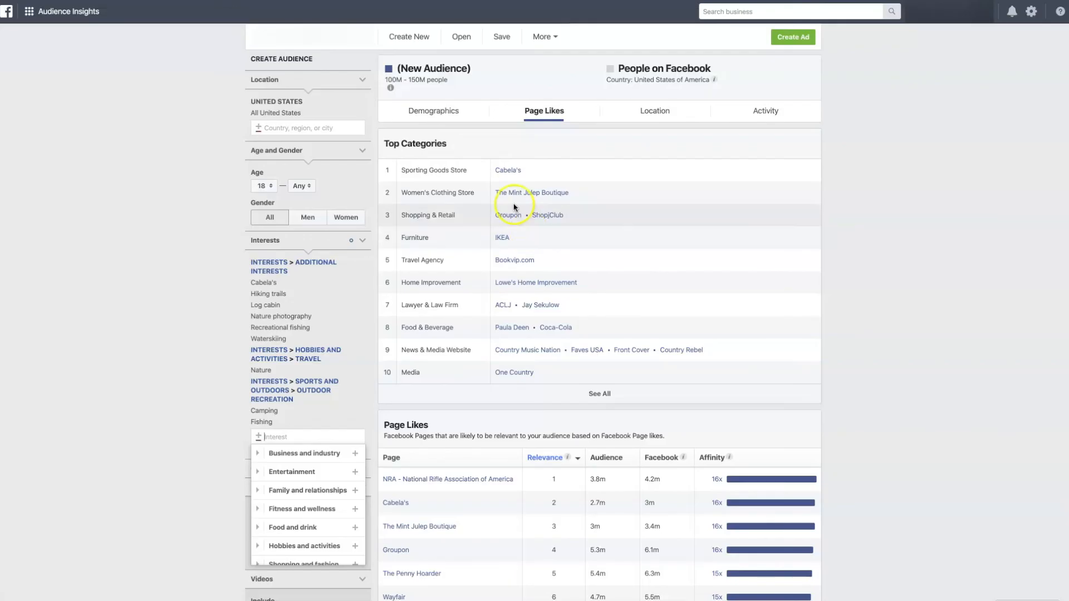
click(188, 440)
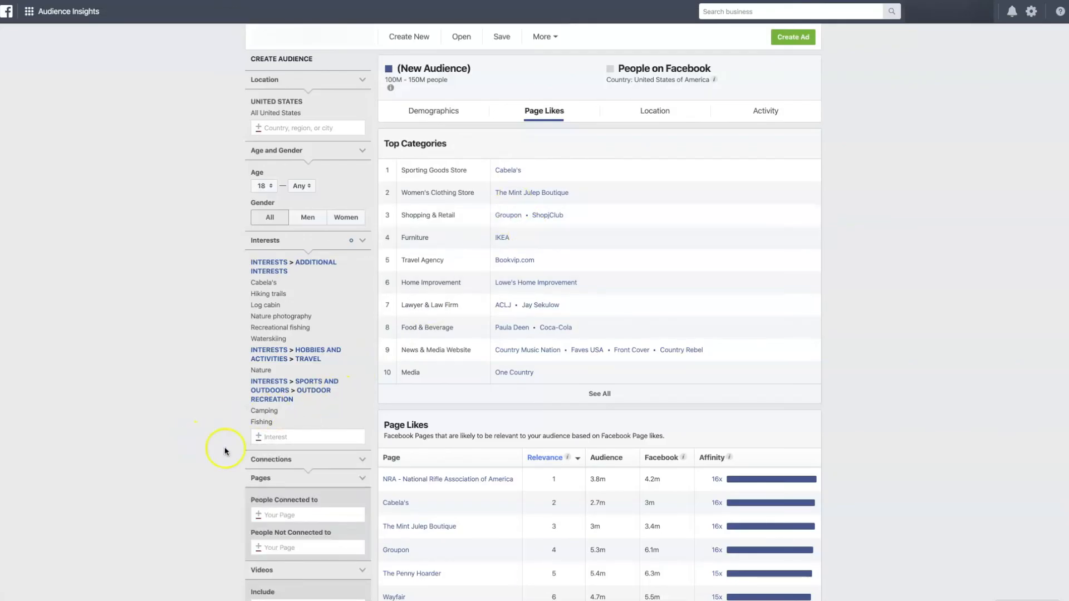
- Add the home improvement retailer Lowe's to the audience's interests
click(270, 437)
text(low)
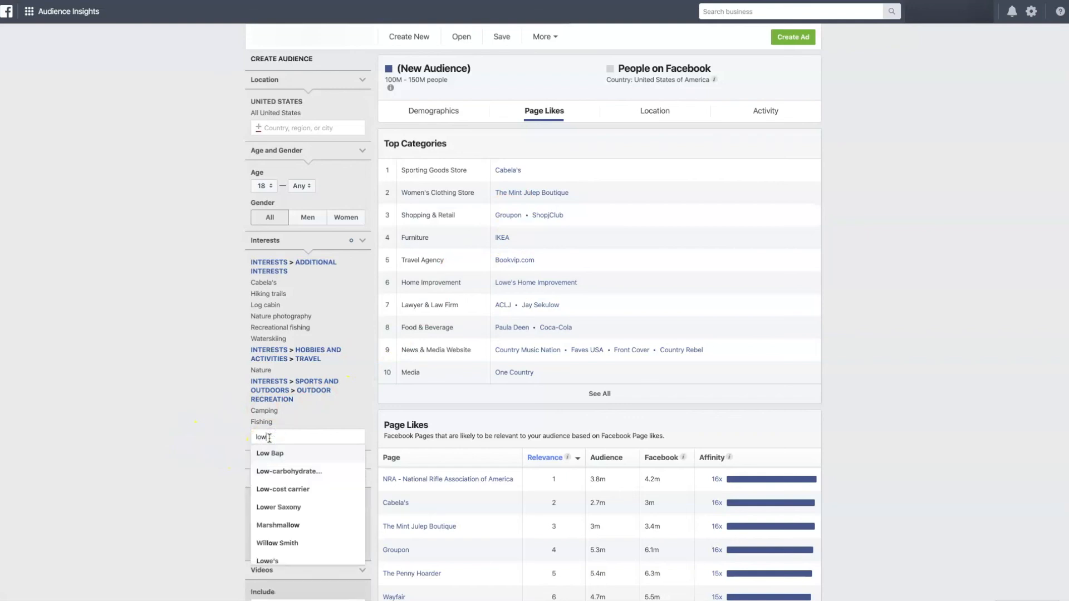
text(e's)
key(BackSpace)
text('s )
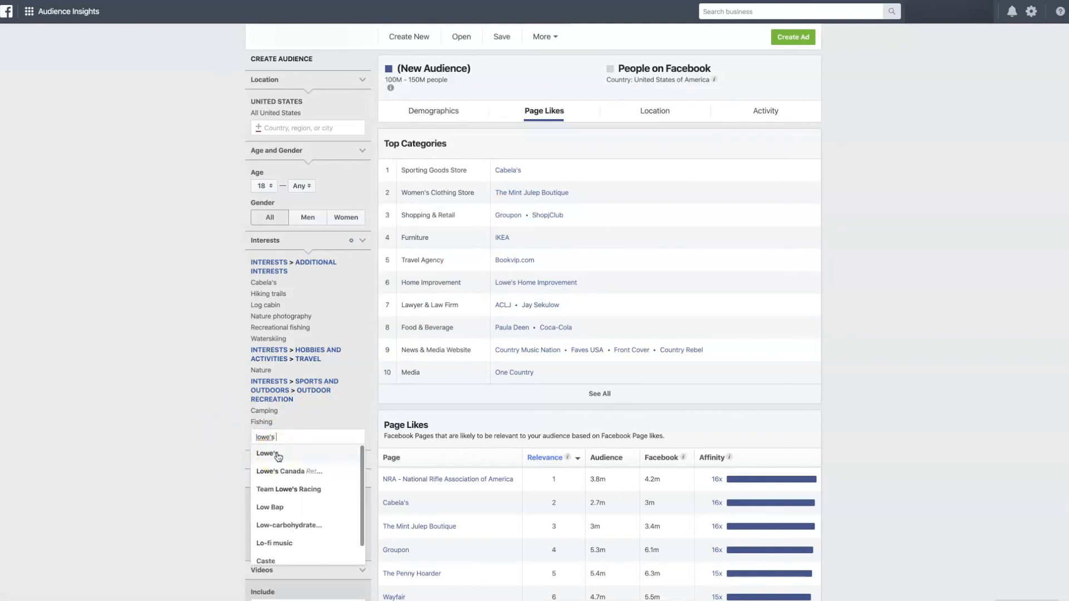
text(home)
click(276, 456)
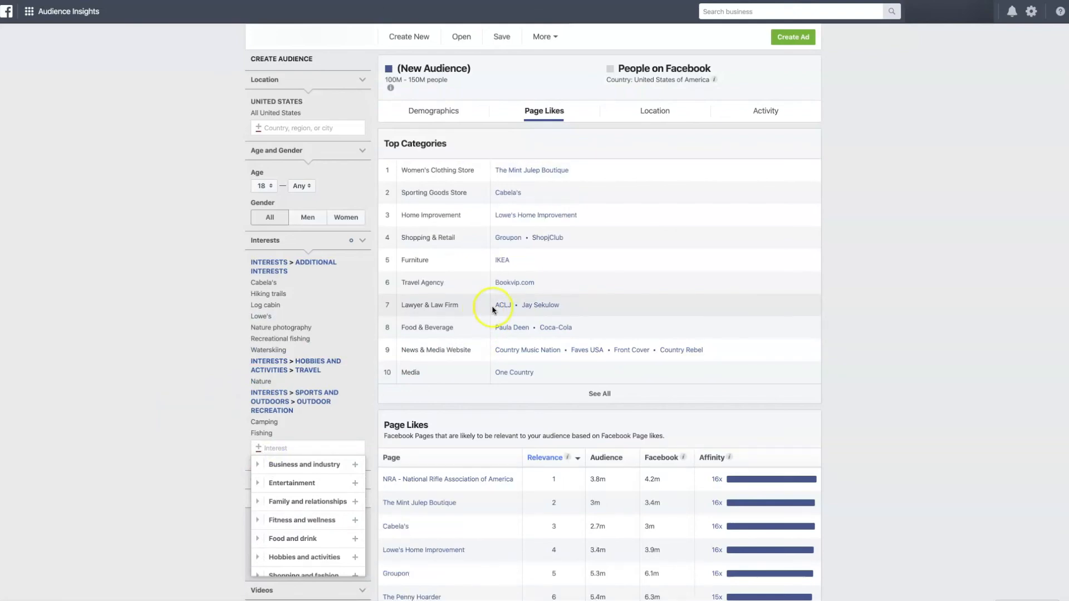
- Add IKEA to the audience's interests
click(279, 449)
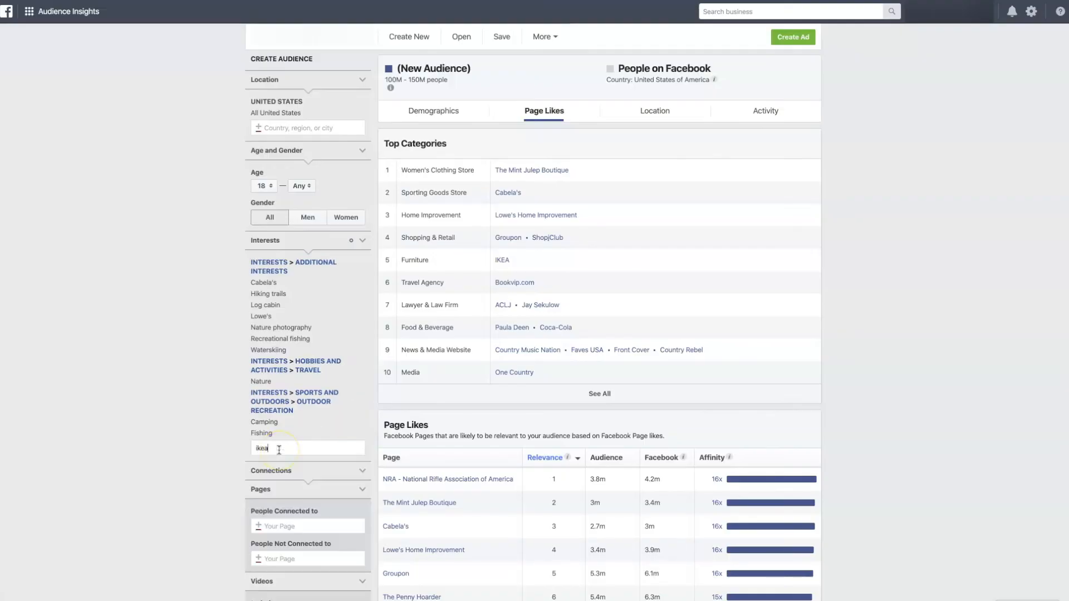
click(269, 467)
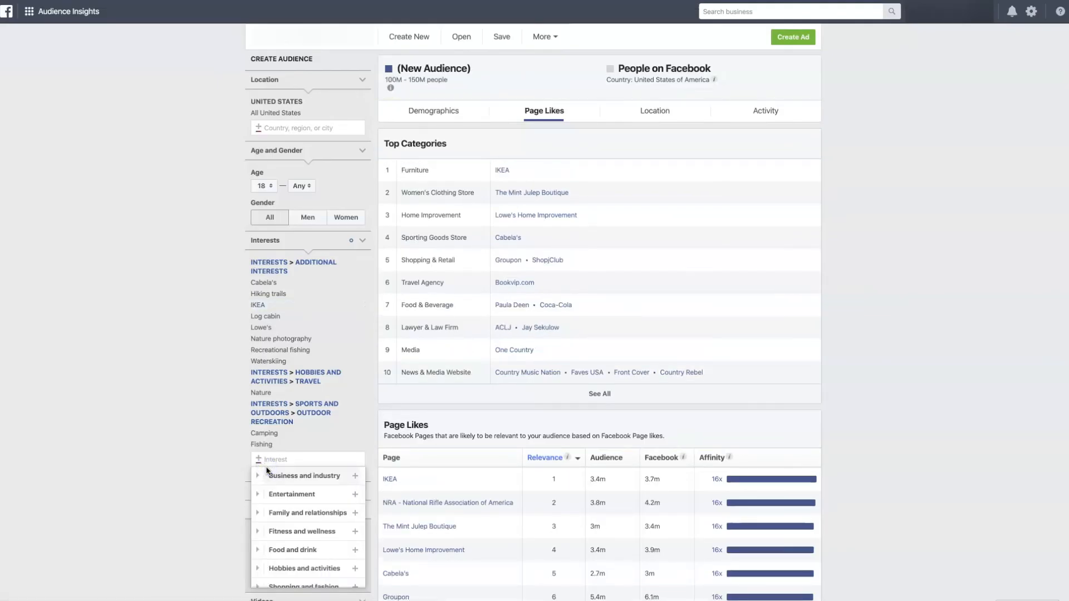
click(227, 424)
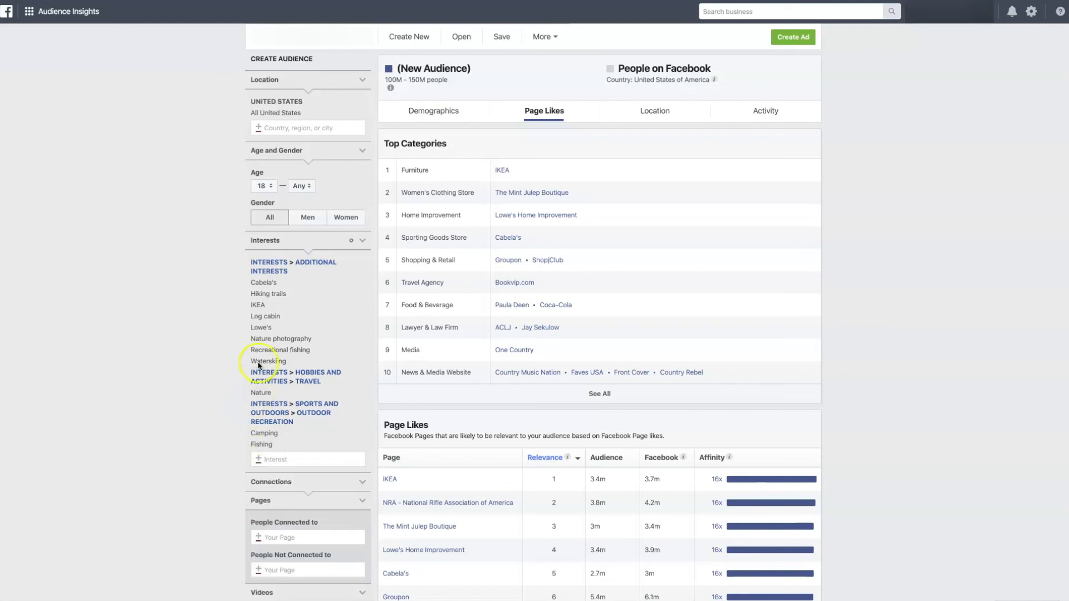
mouse_move(259, 306)
click(271, 458)
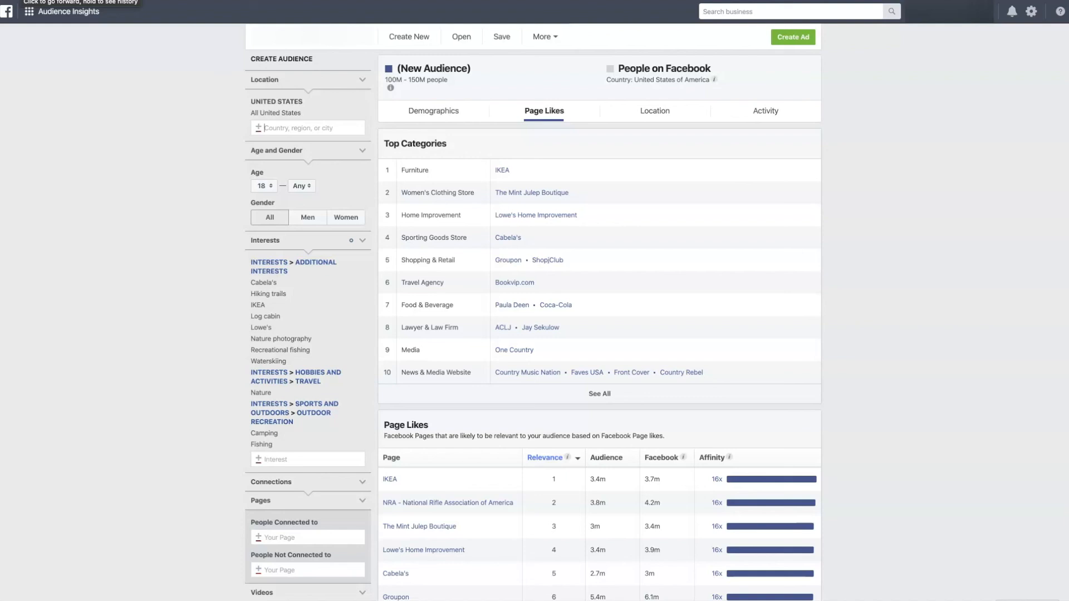
- Narrow the audience's location to the state of Oregon, United States, and check how its size is estimated
click(316, 128)
text(Oregon)
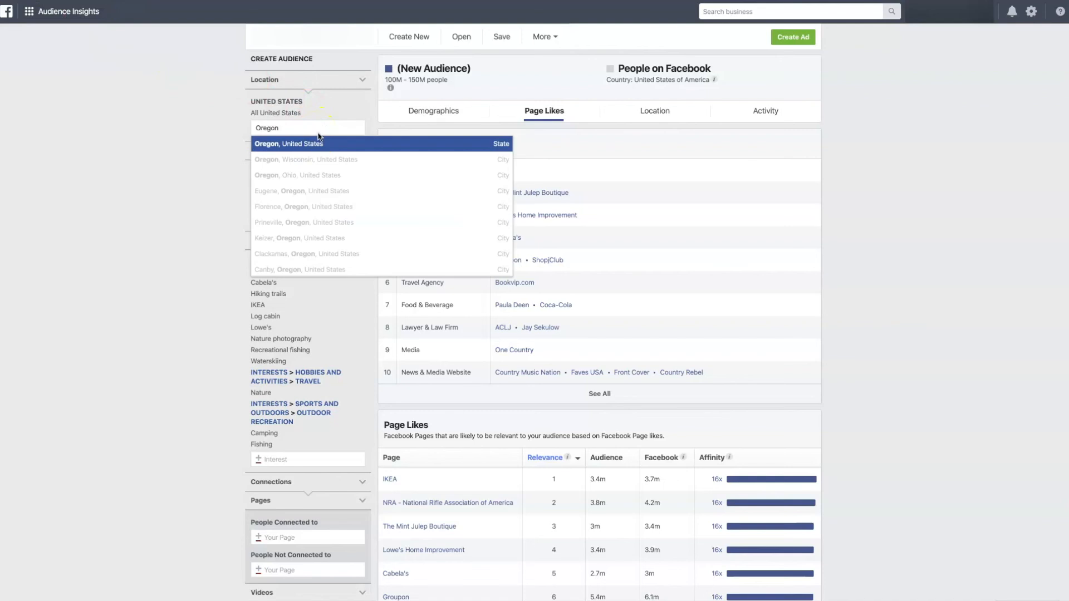
click(312, 145)
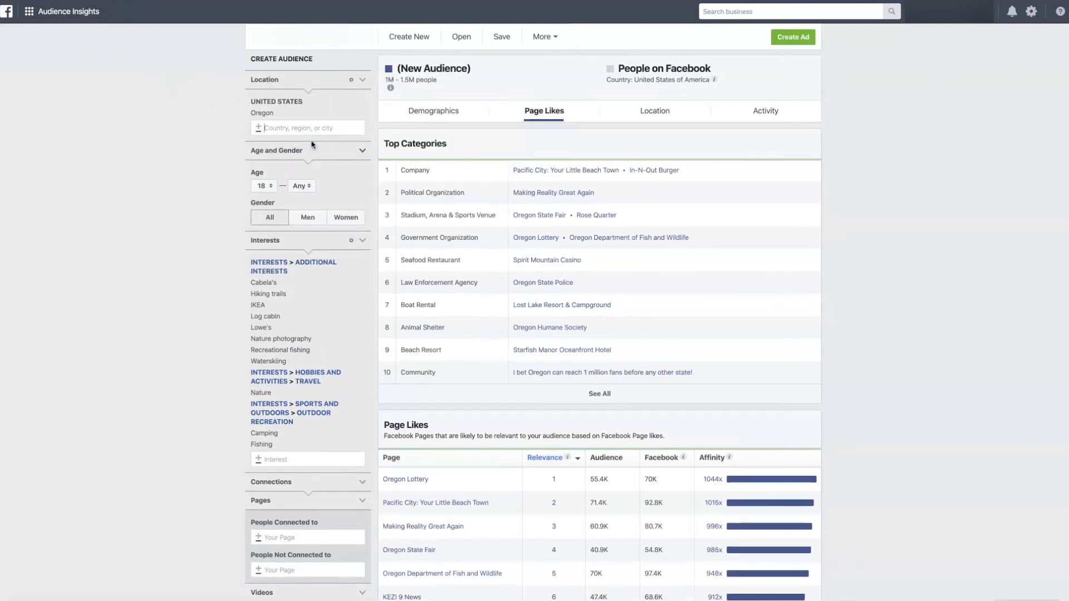
mouse_move(348, 117)
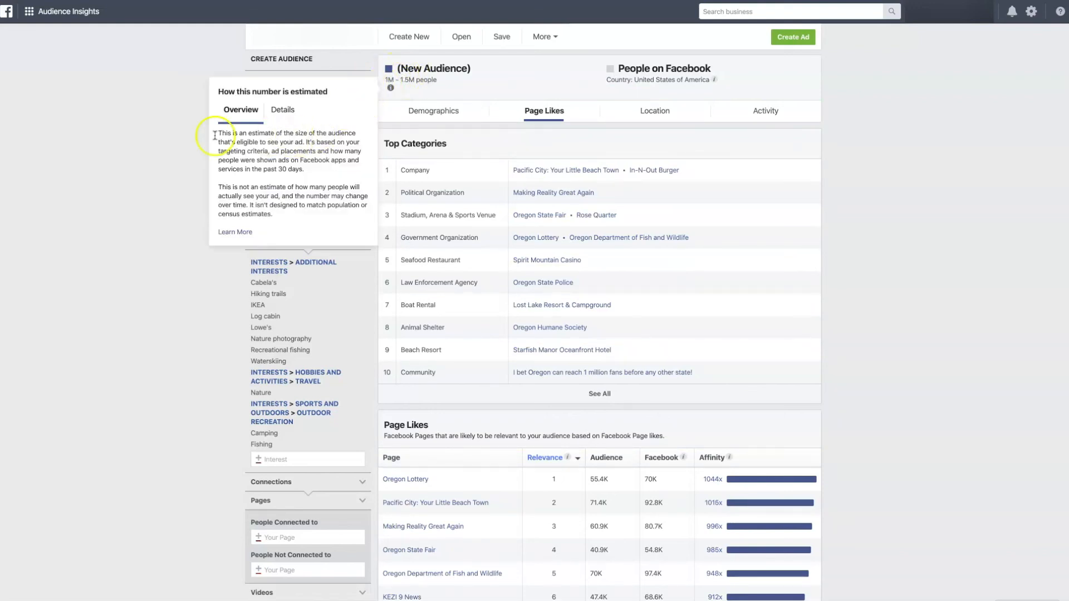
click(157, 135)
- Set the audience's location to Portland, Oregon, accepting the change from the state to the city
click(315, 128)
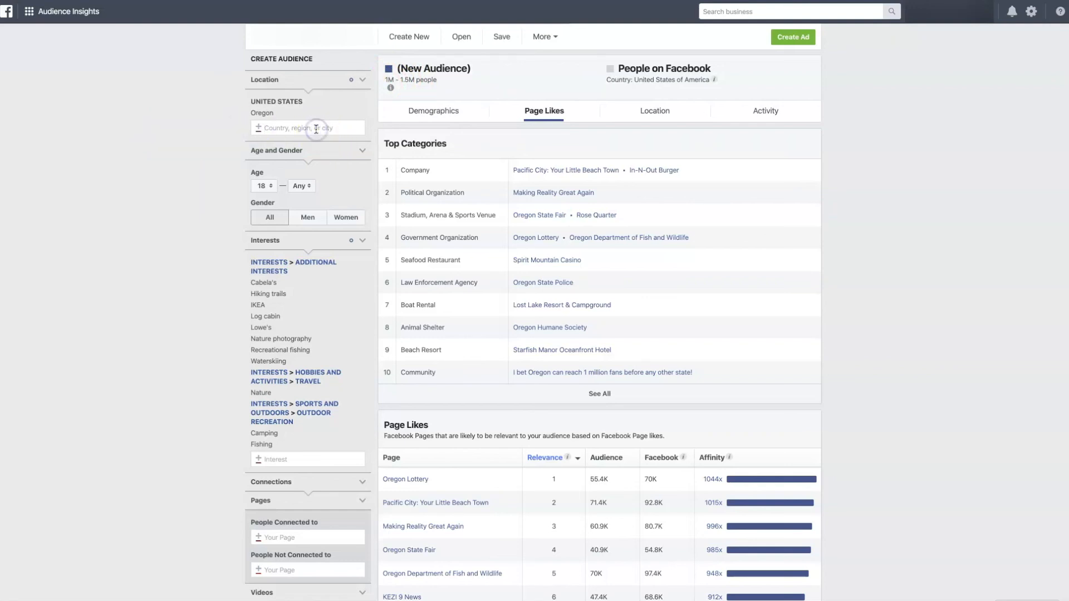
text(Portland)
click(311, 144)
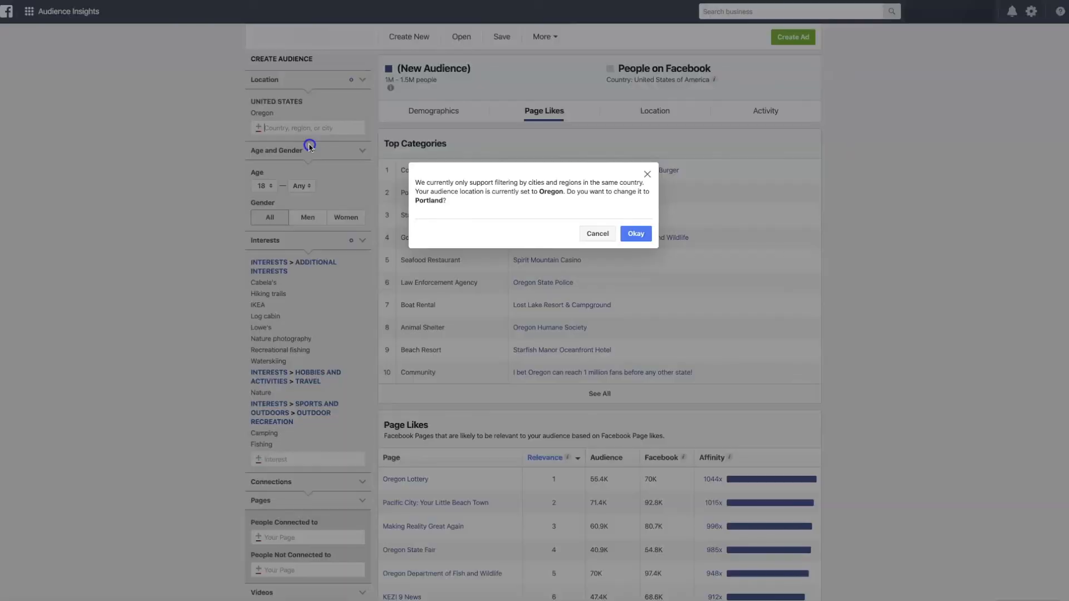
click(629, 234)
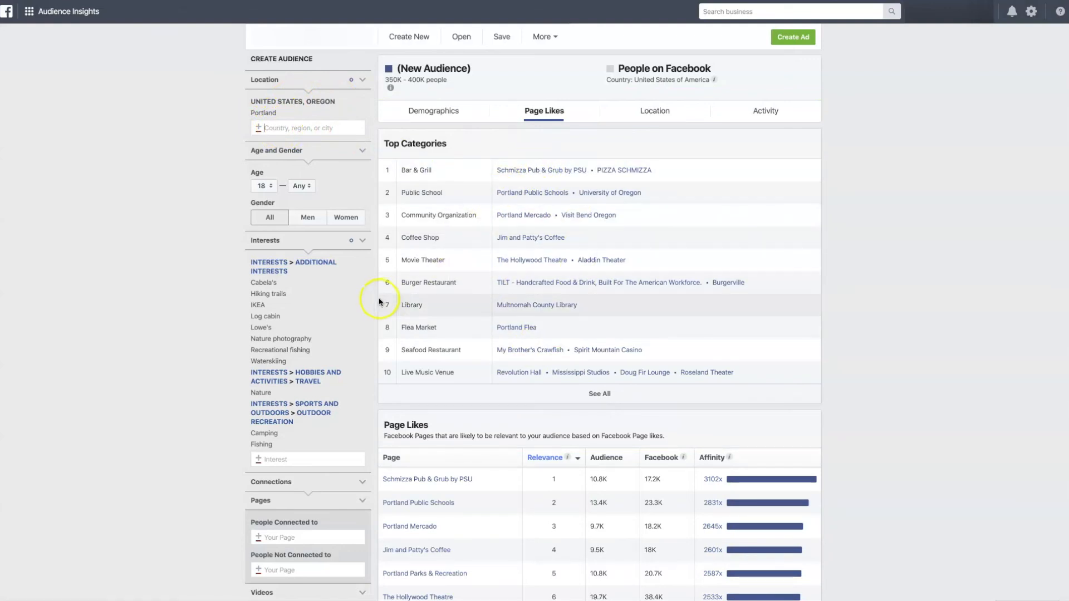
- Remove IKEA from the audience's interests and highlight the estimated audience size
click(361, 306)
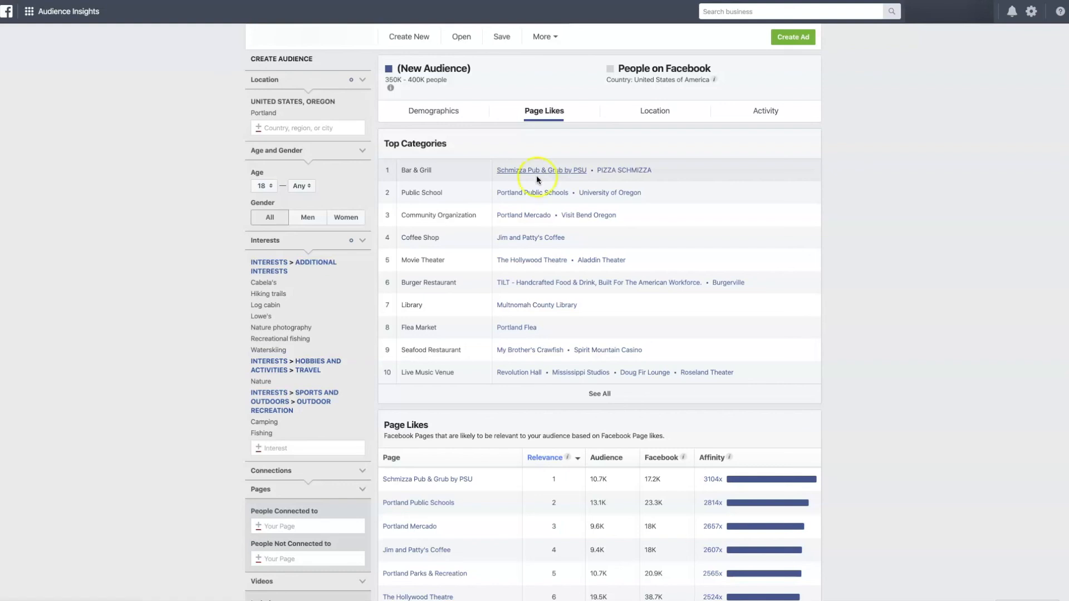
click(191, 189)
drag(386, 80, 444, 81)
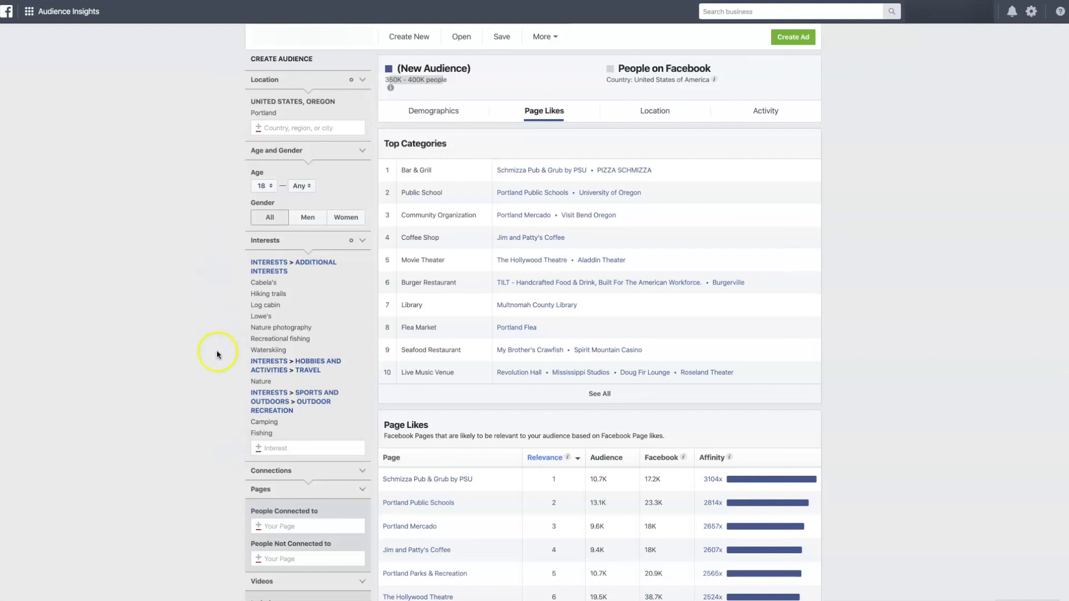
- Examine the age and gender breakdown of the Portland audience, comparing the 18–24 and 25–34 age groups
click(439, 114)
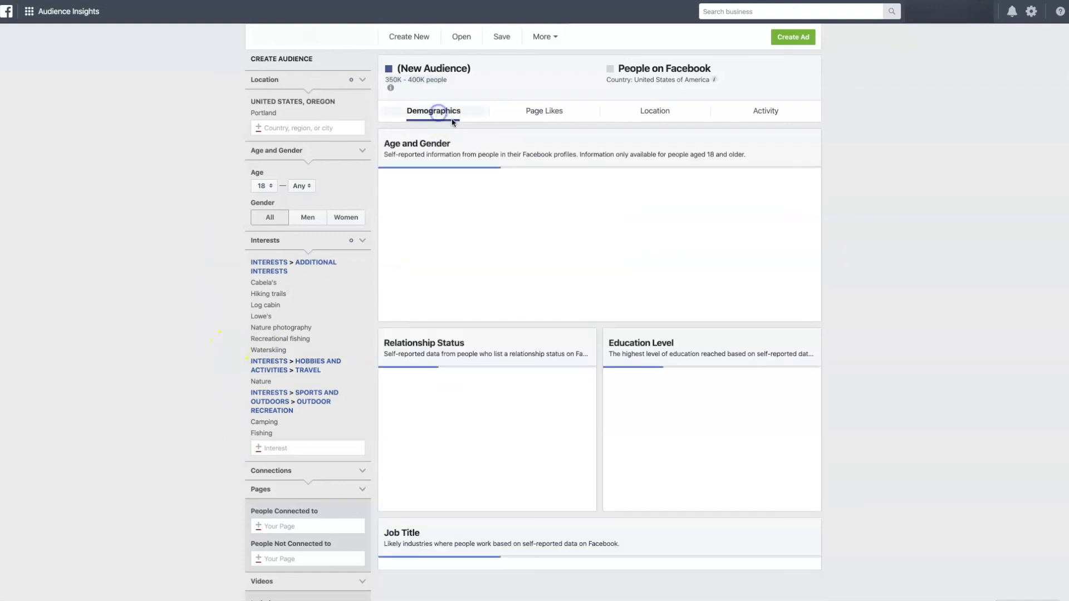
mouse_move(599, 231)
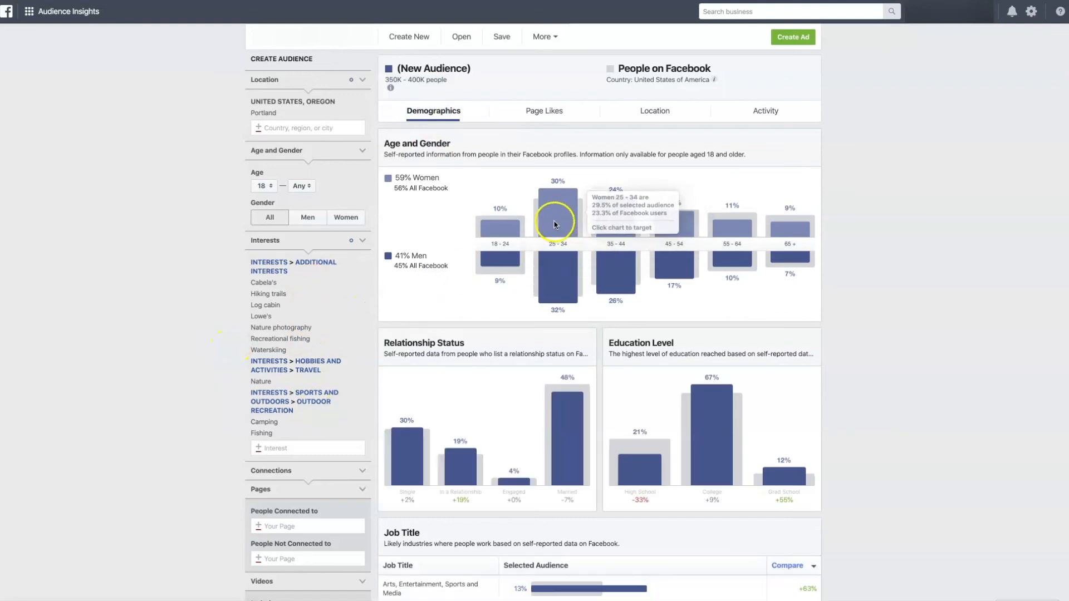
mouse_move(482, 255)
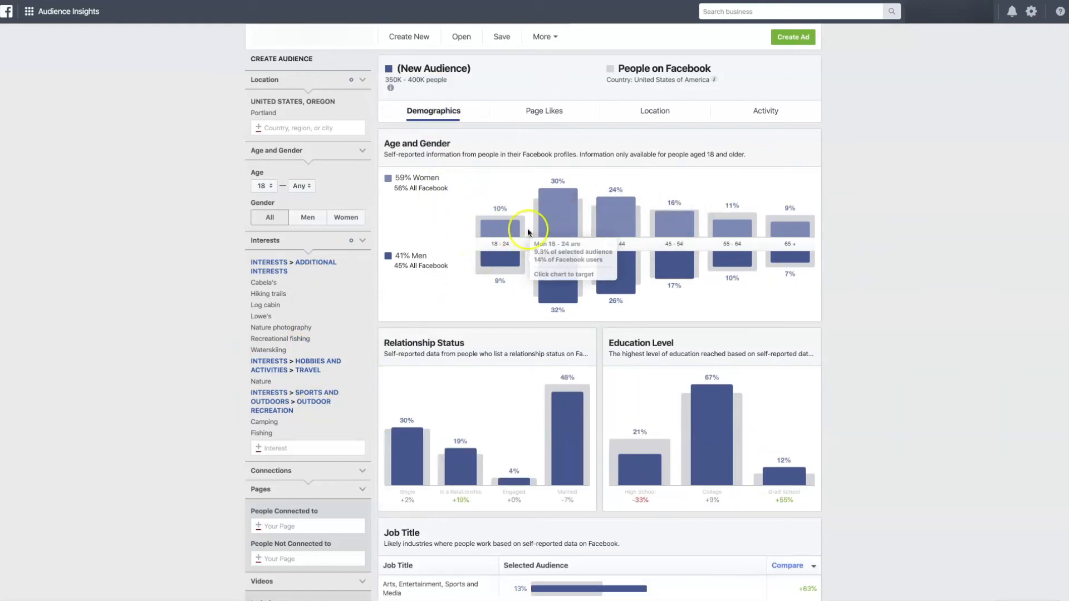
mouse_move(530, 210)
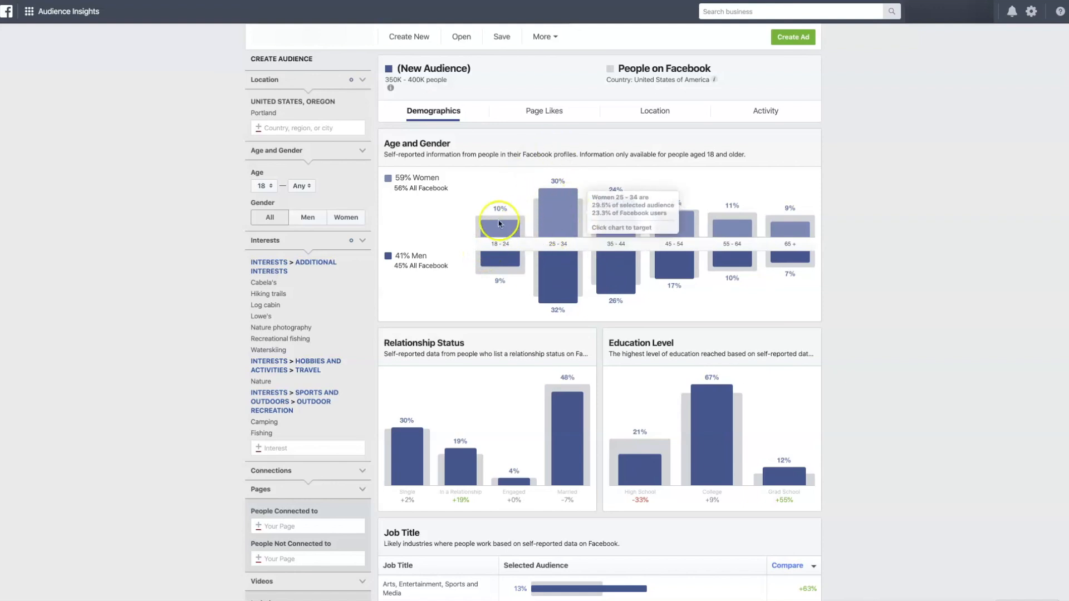
- Restrict the audience's gender to women and check the 25–34 age group in the breakdown
click(286, 149)
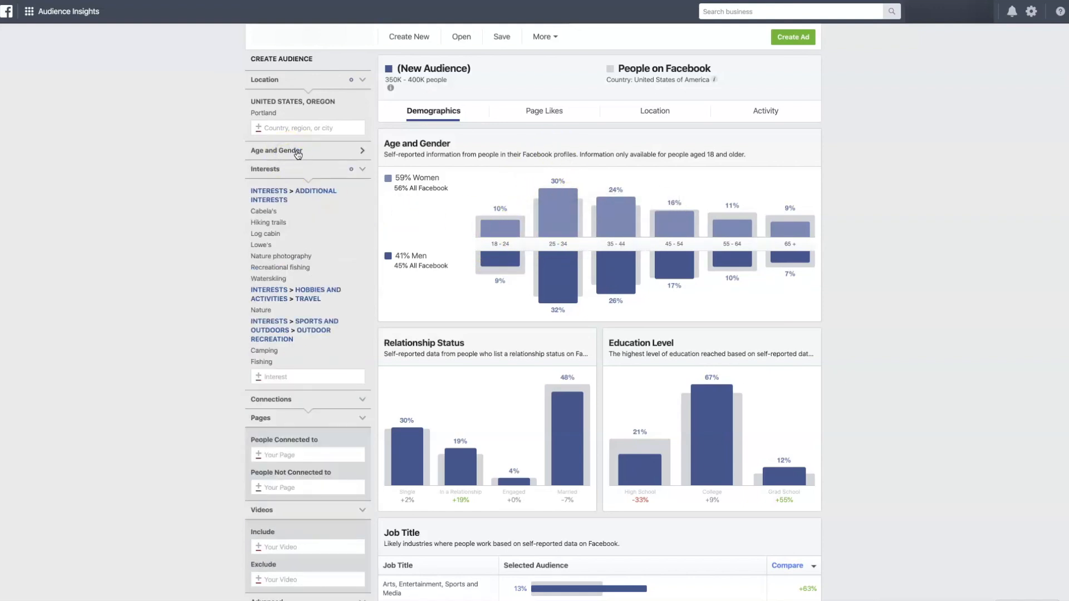
click(288, 151)
click(346, 220)
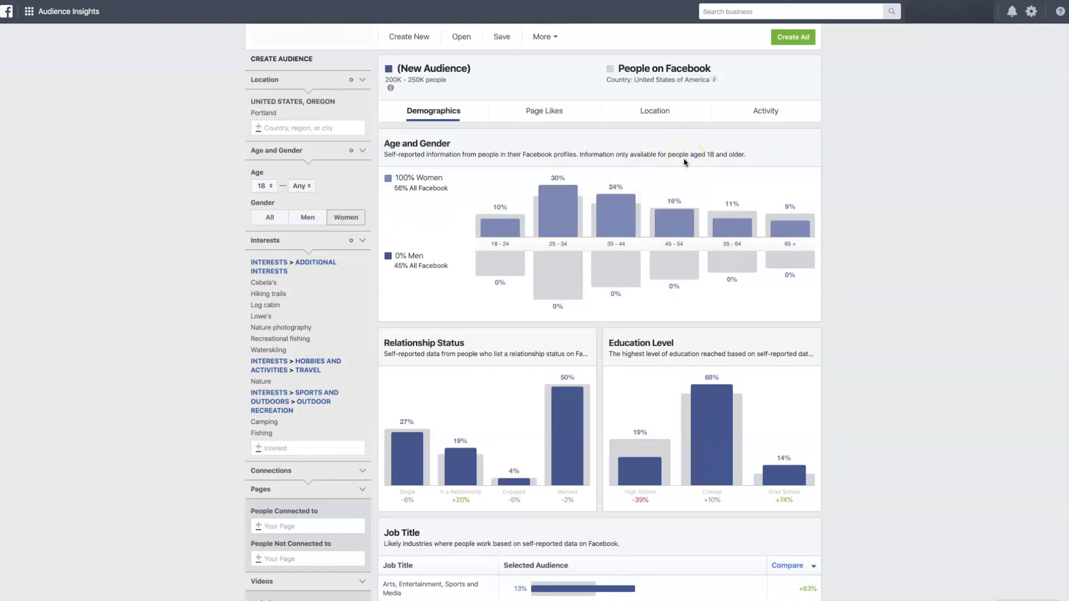
mouse_move(583, 204)
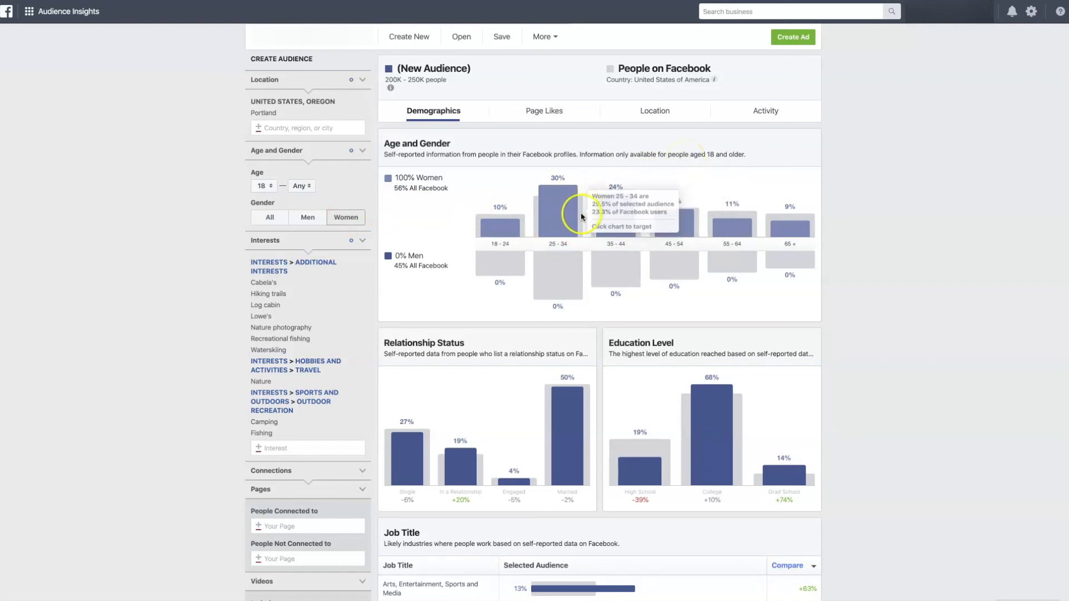
- Examine the female audience's page likes, activity frequency and device usage, including iPhone and Android users
click(531, 114)
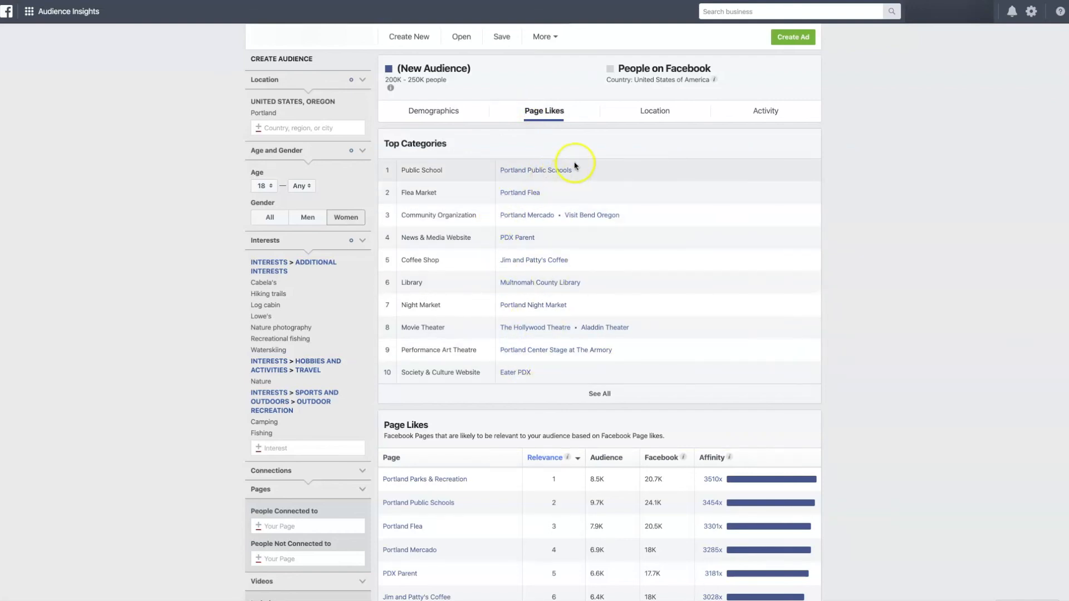
click(745, 119)
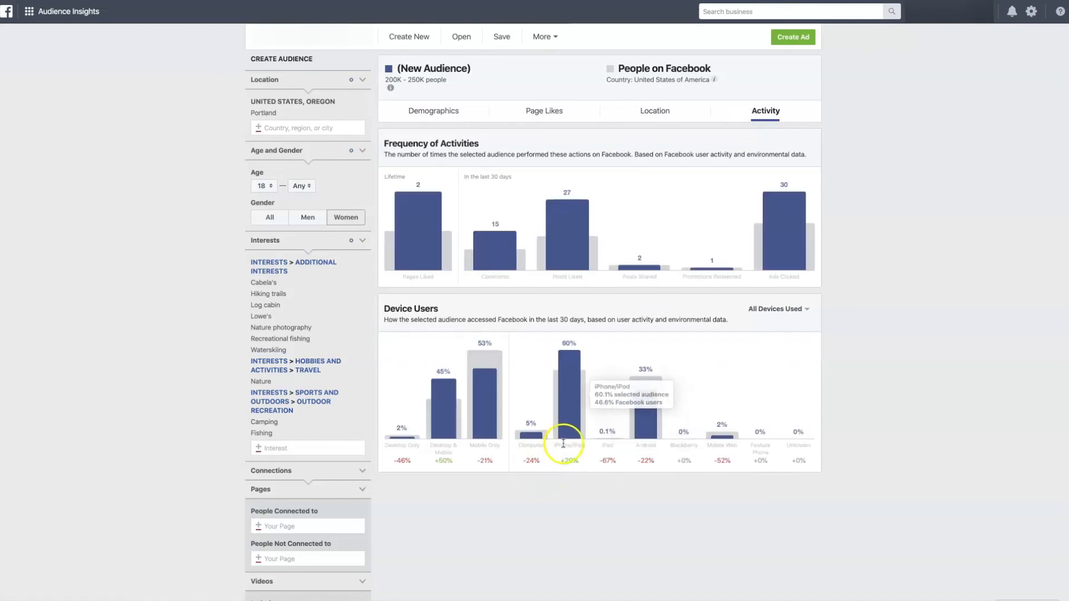
mouse_move(644, 437)
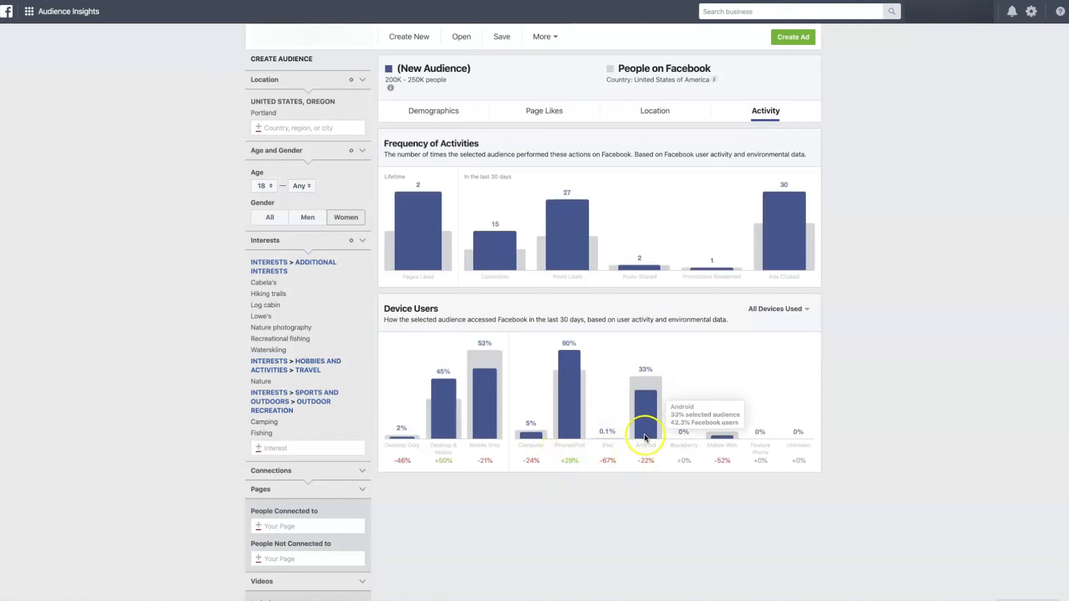
mouse_move(445, 438)
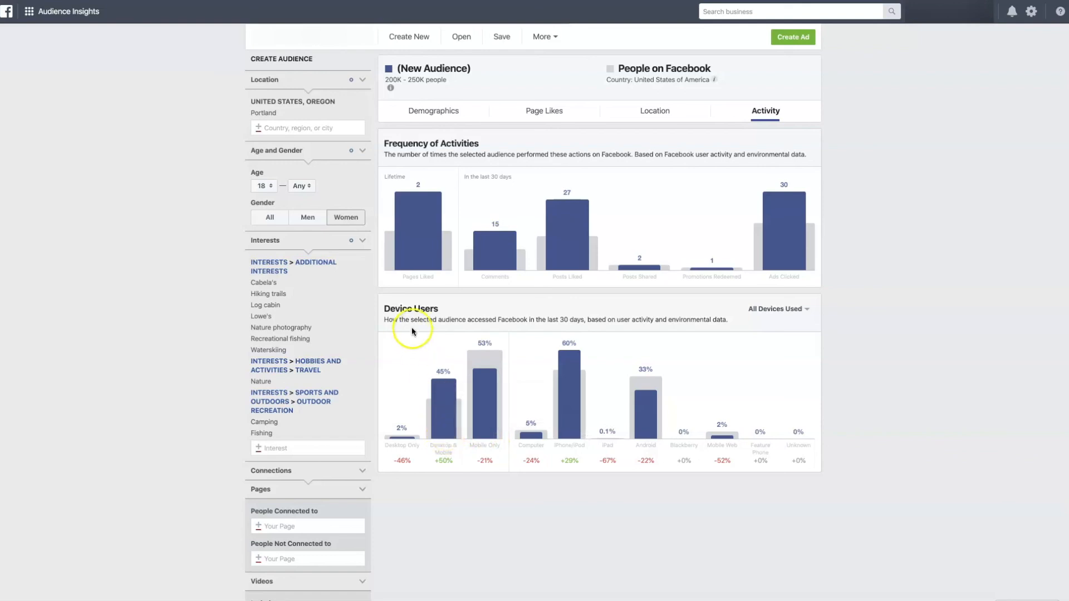
- Examine the female audience's relationship status, education level and job titles in its demographics
click(457, 115)
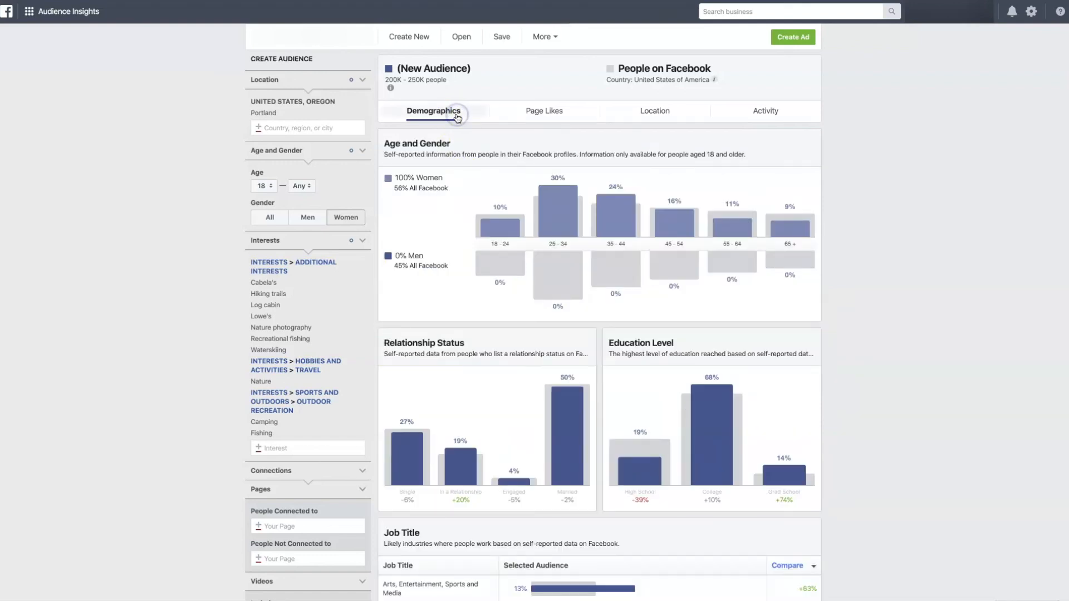
scroll(462, 220, down, 3)
mouse_move(459, 289)
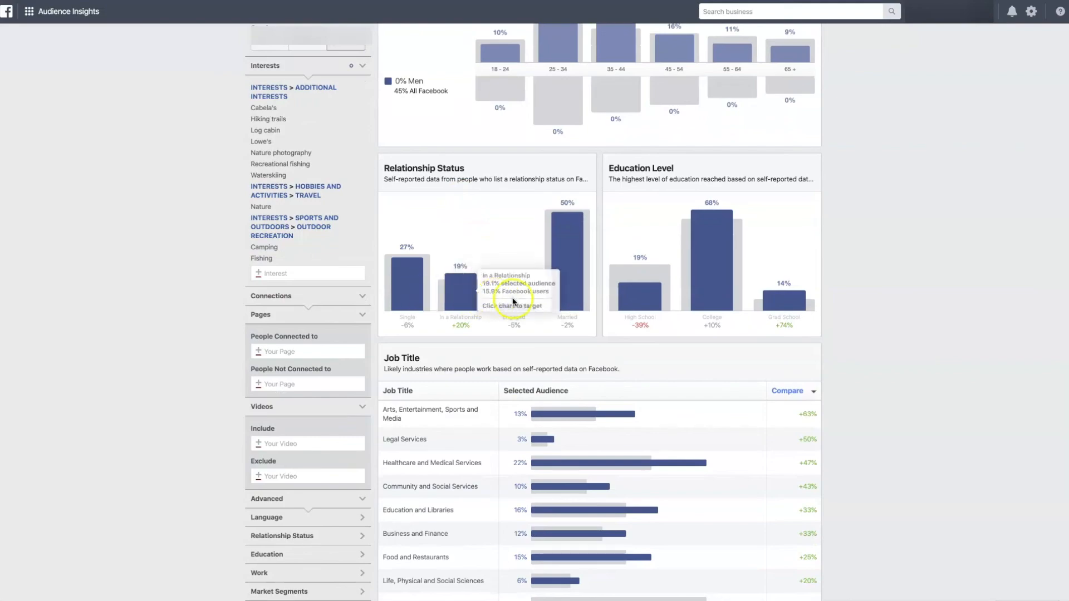
mouse_move(706, 271)
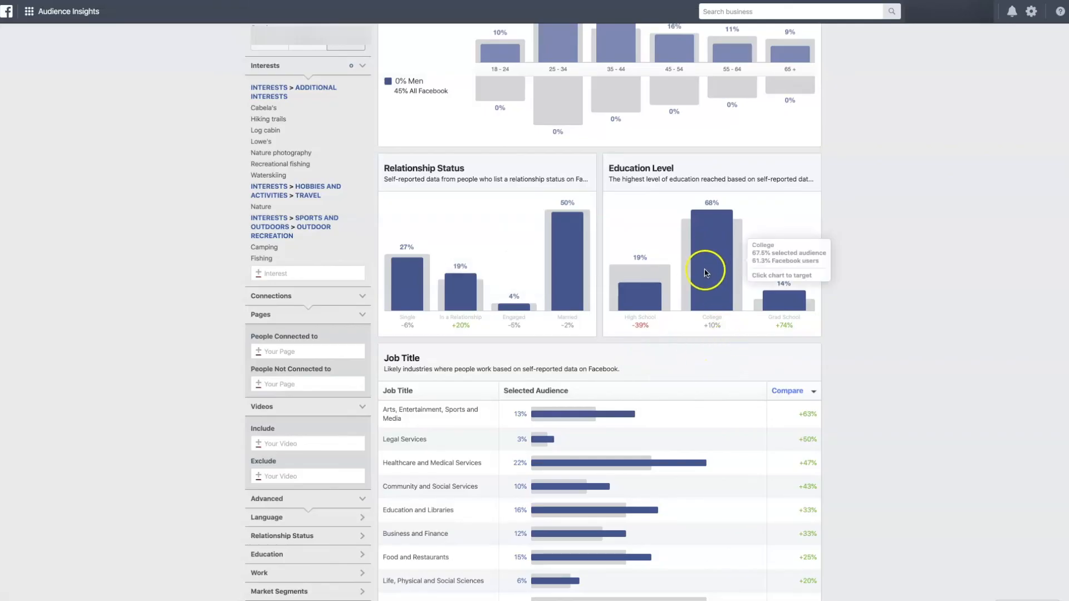
scroll(475, 306, down, 2)
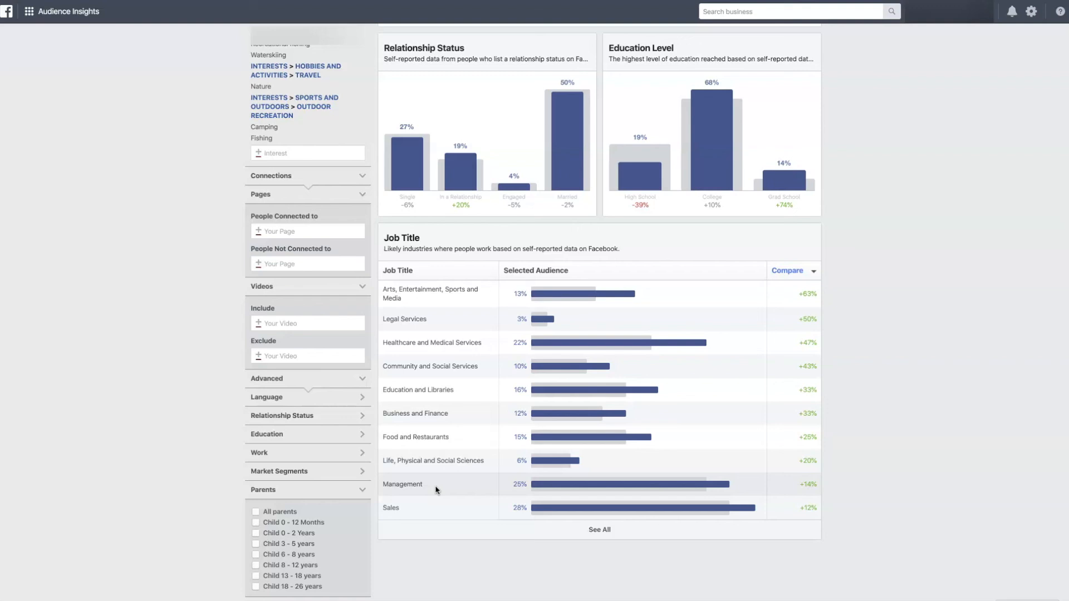
scroll(437, 470, up, 5)
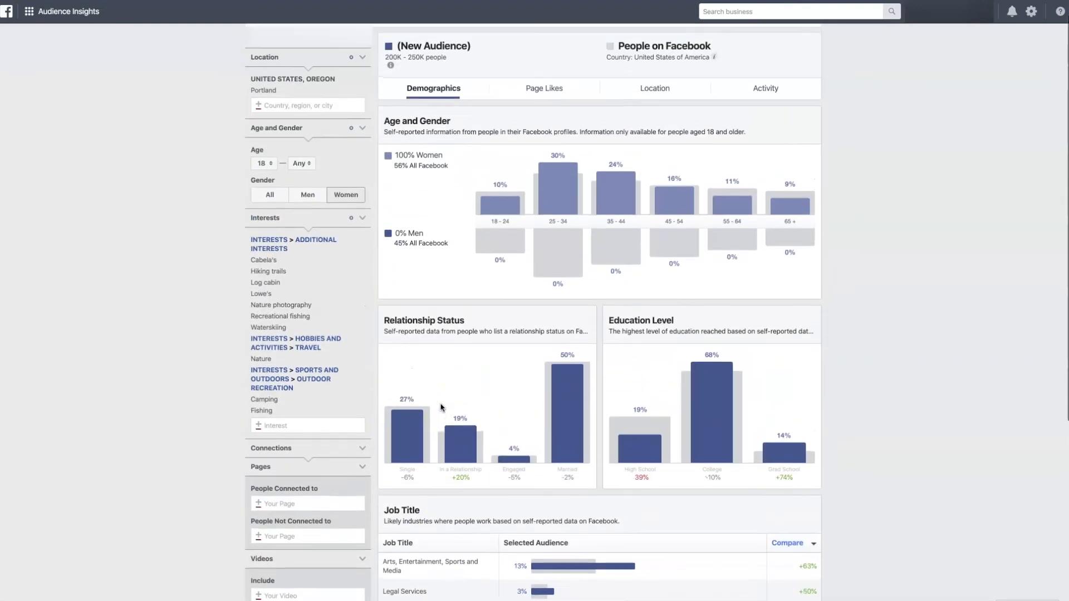